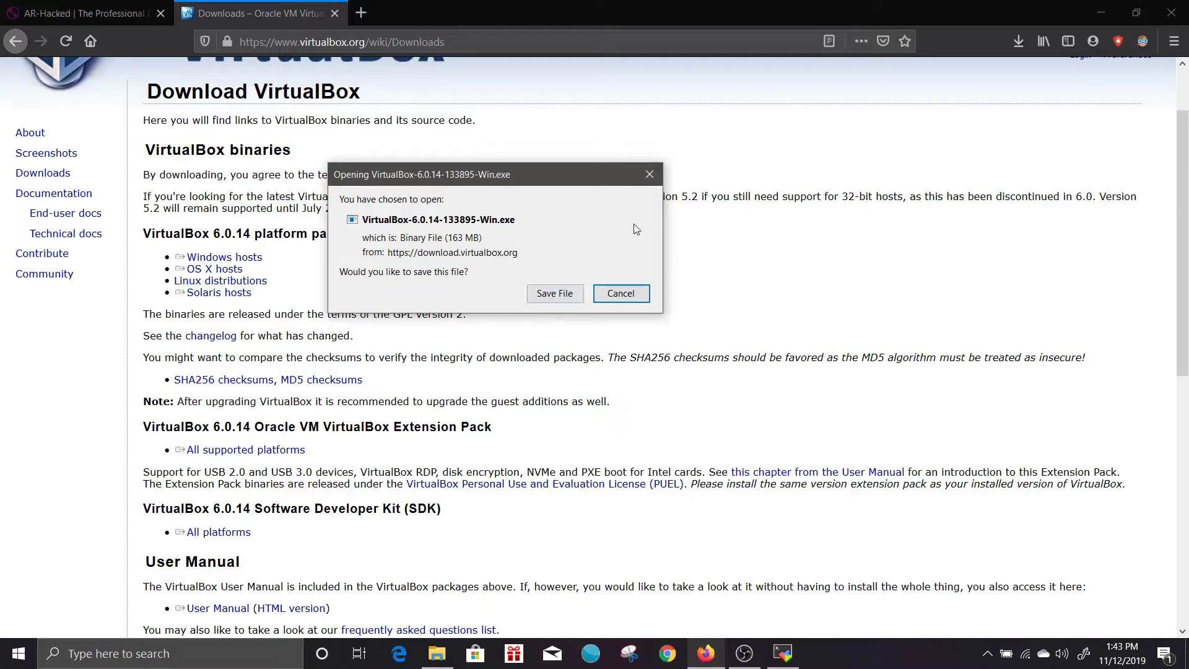
Dismiss the VirtualBox installer download prompt and go to the kali.org website.
left_click(619, 298)
left_click(617, 298)
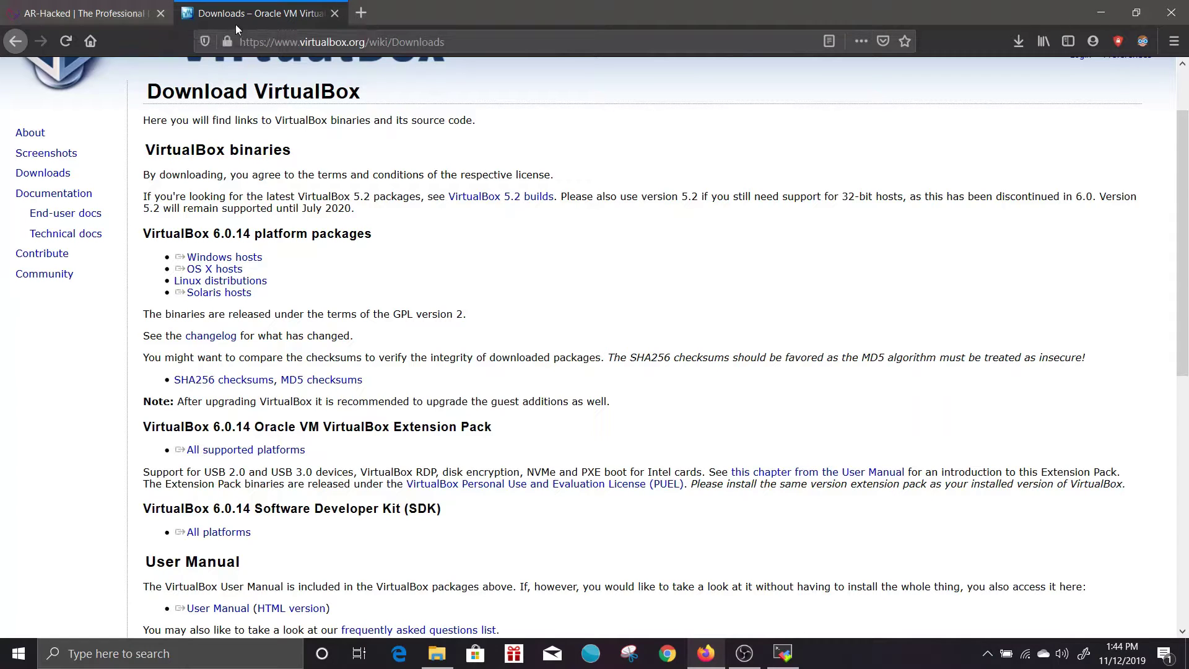
left_click(465, 42)
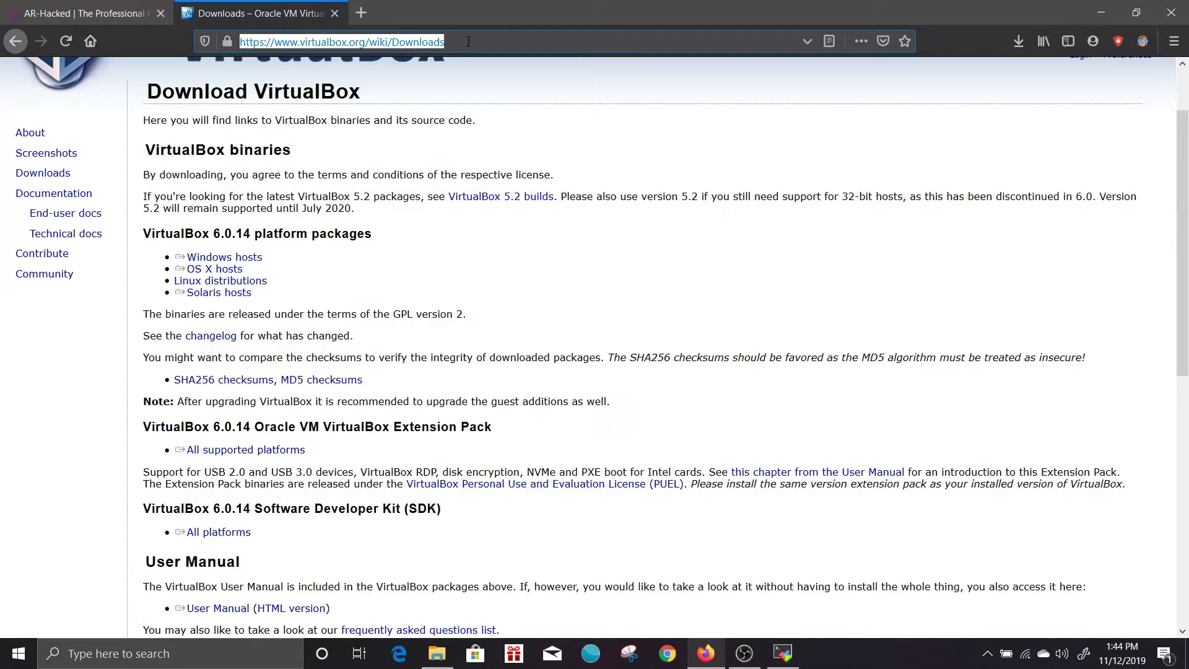
type("kal")
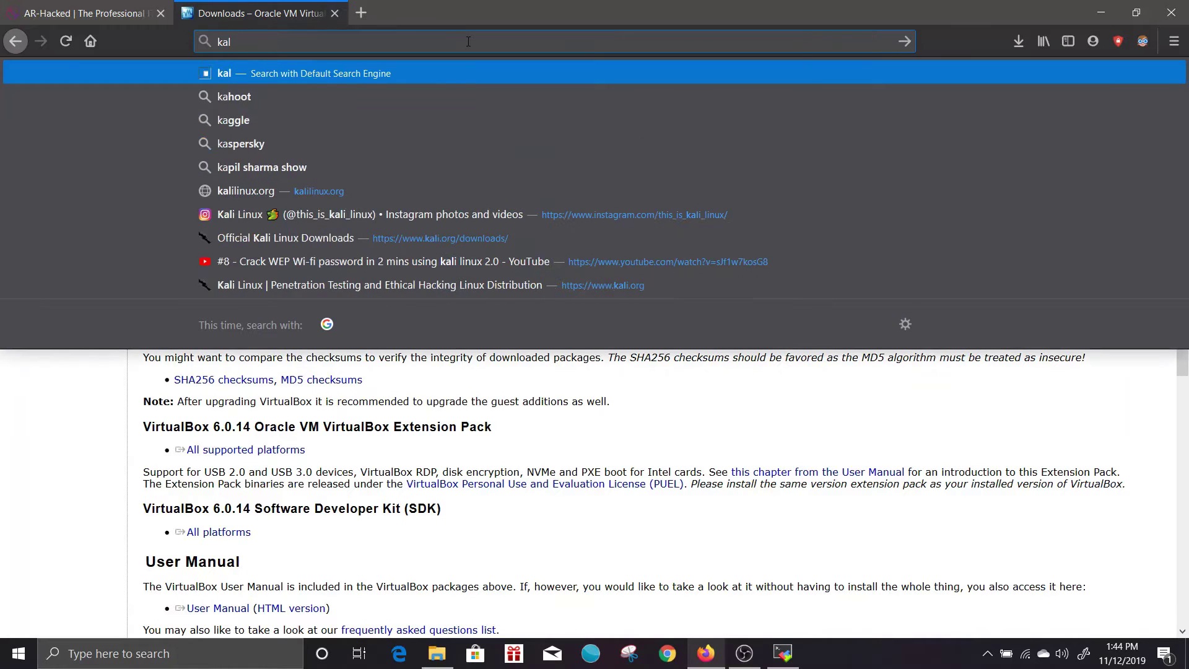
type("i.org")
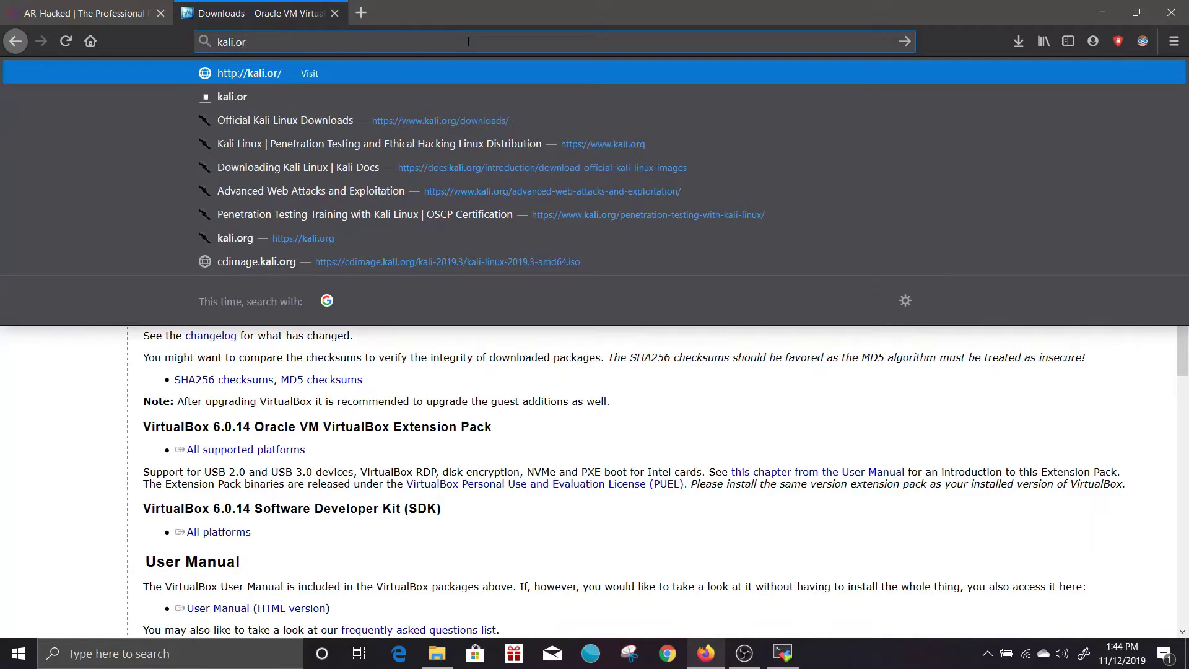
key("Return")
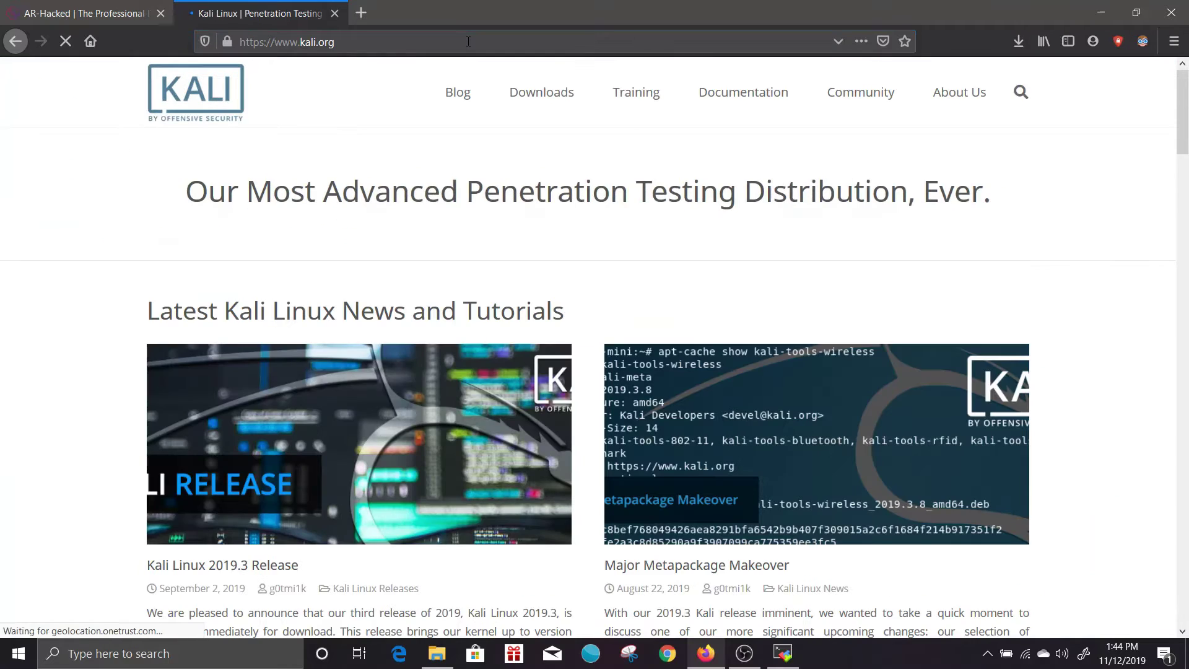
Open the Kali Linux downloads page from the Download Kali Linux section of the home page.
scroll(548, 284, "down", 12)
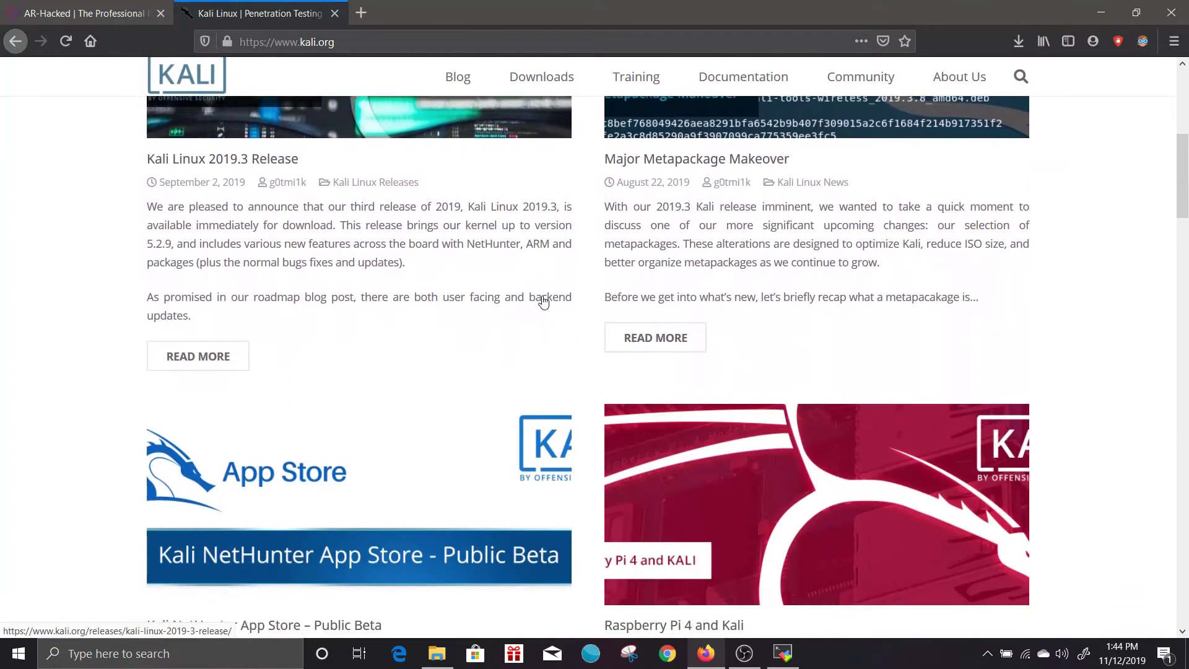
scroll(544, 306, "down", 10)
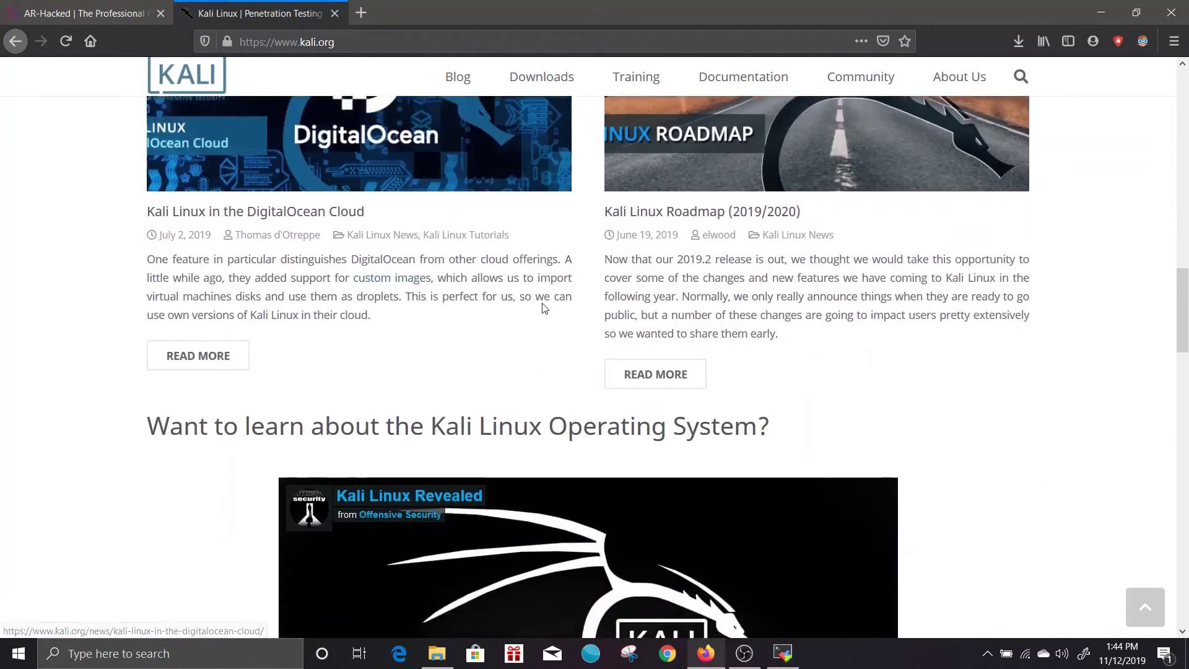
scroll(536, 273, "down", 1)
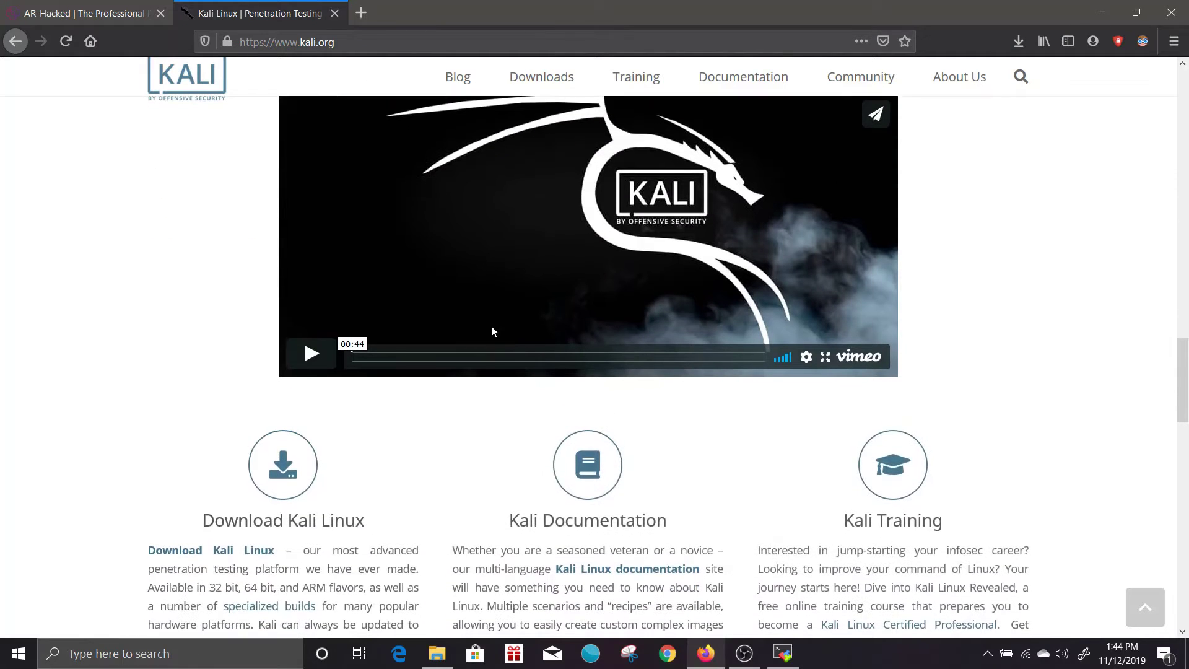
scroll(491, 353, "down", 2)
scroll(494, 362, "down", 4)
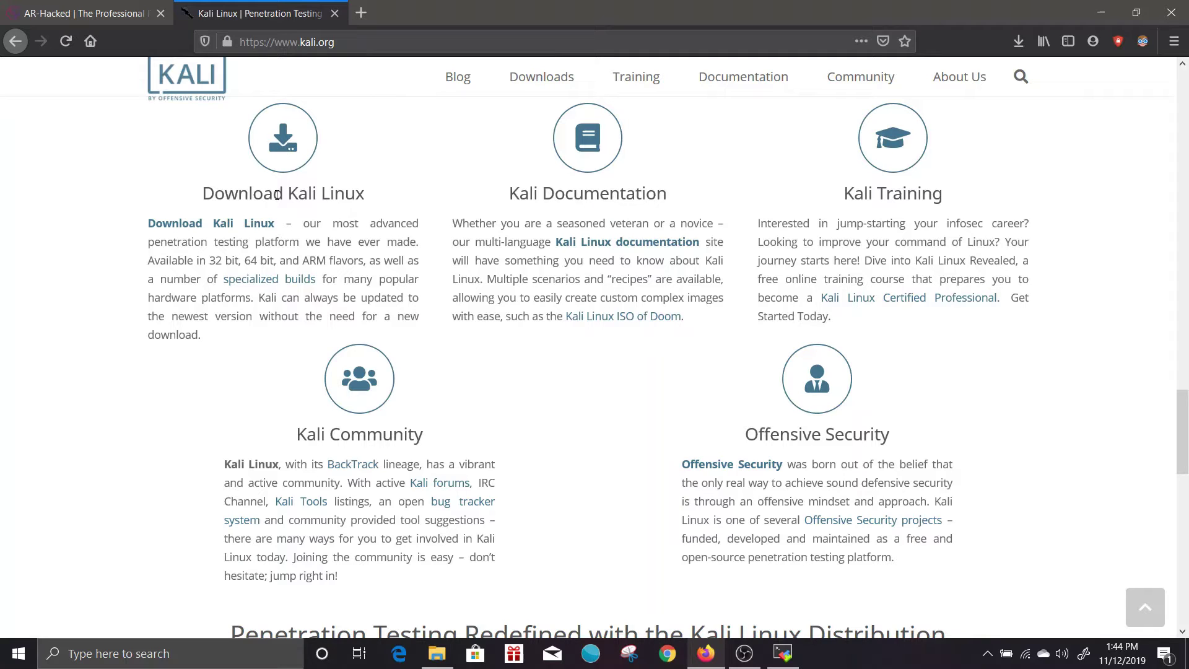
left_click(231, 226)
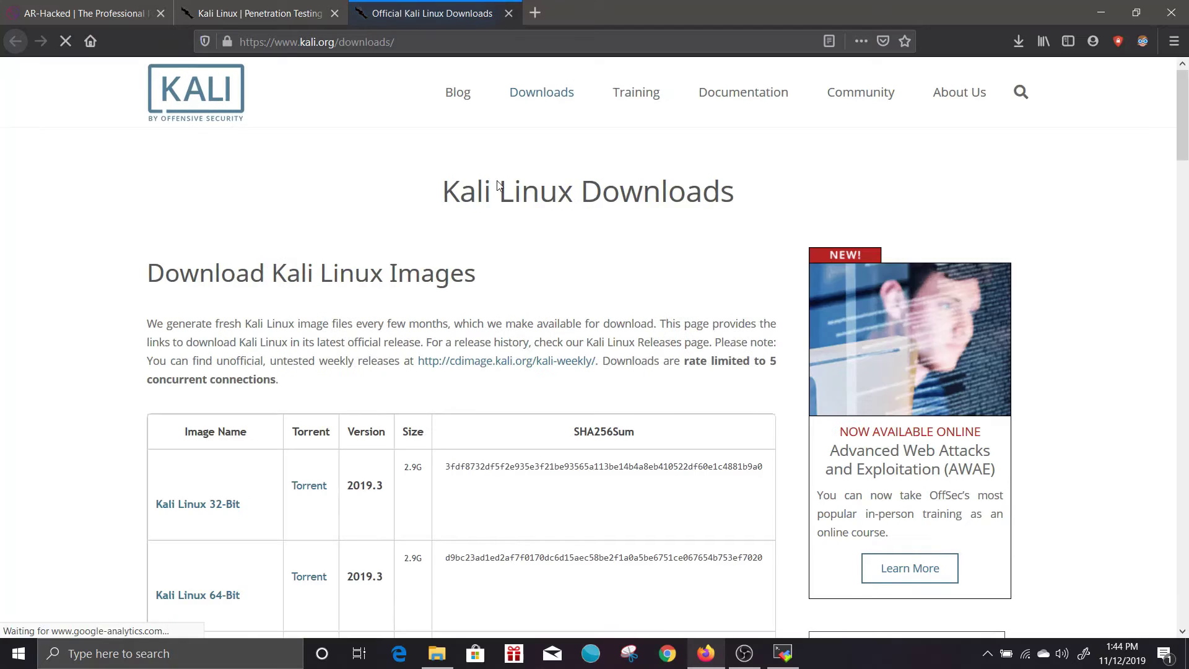
Start downloading the Kali Linux Large 64-Bit image and choose to save the ISO file.
scroll(499, 186, "down", 4)
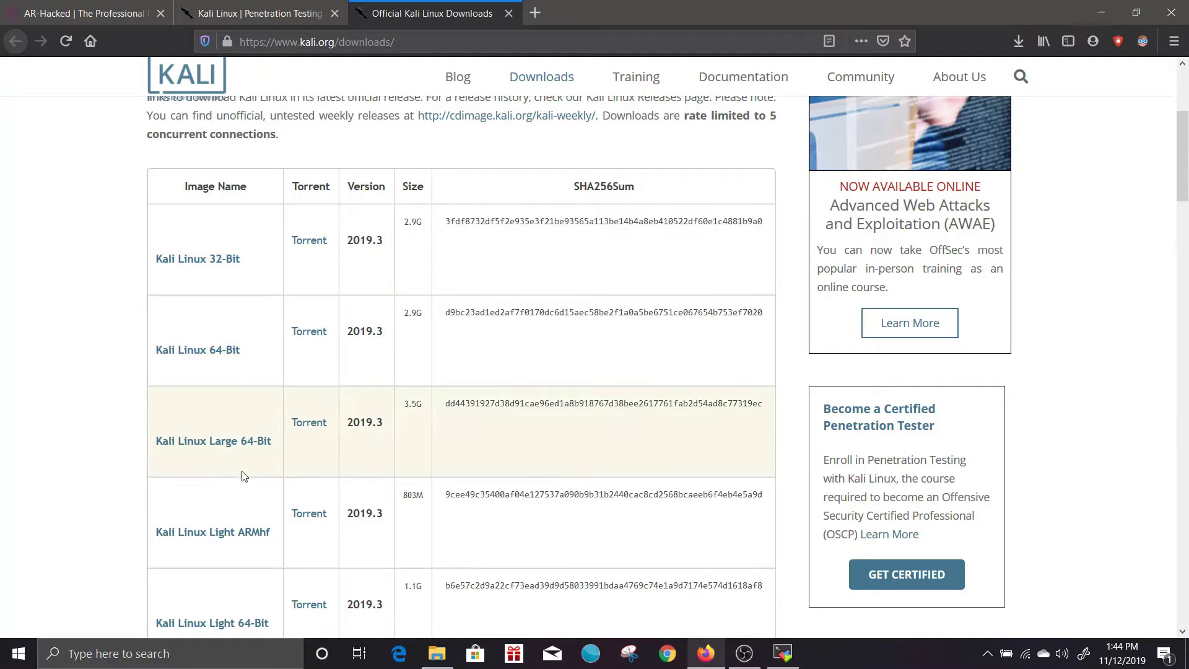
scroll(214, 409, "down", 1)
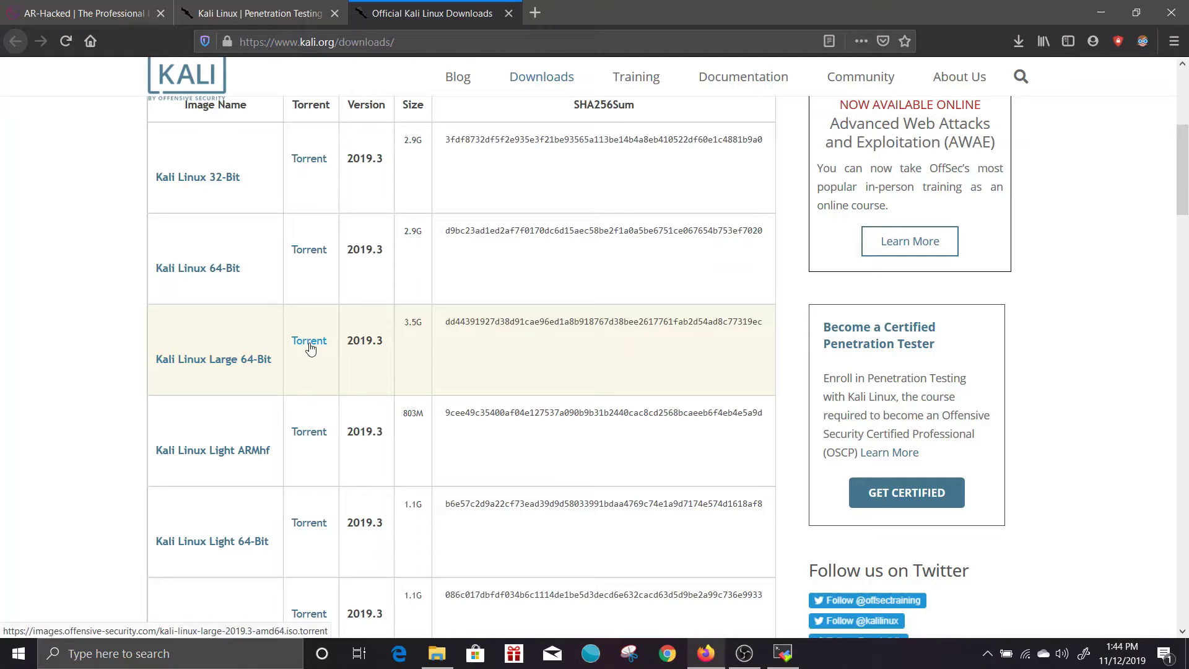
left_click(224, 360)
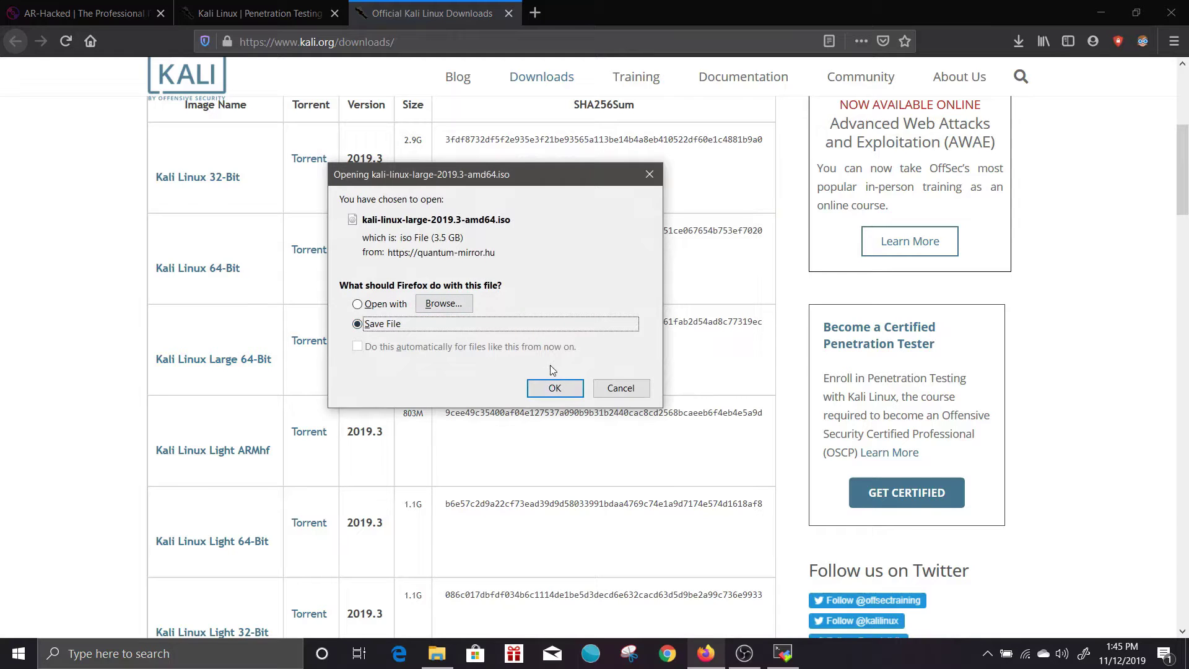
left_click(552, 394)
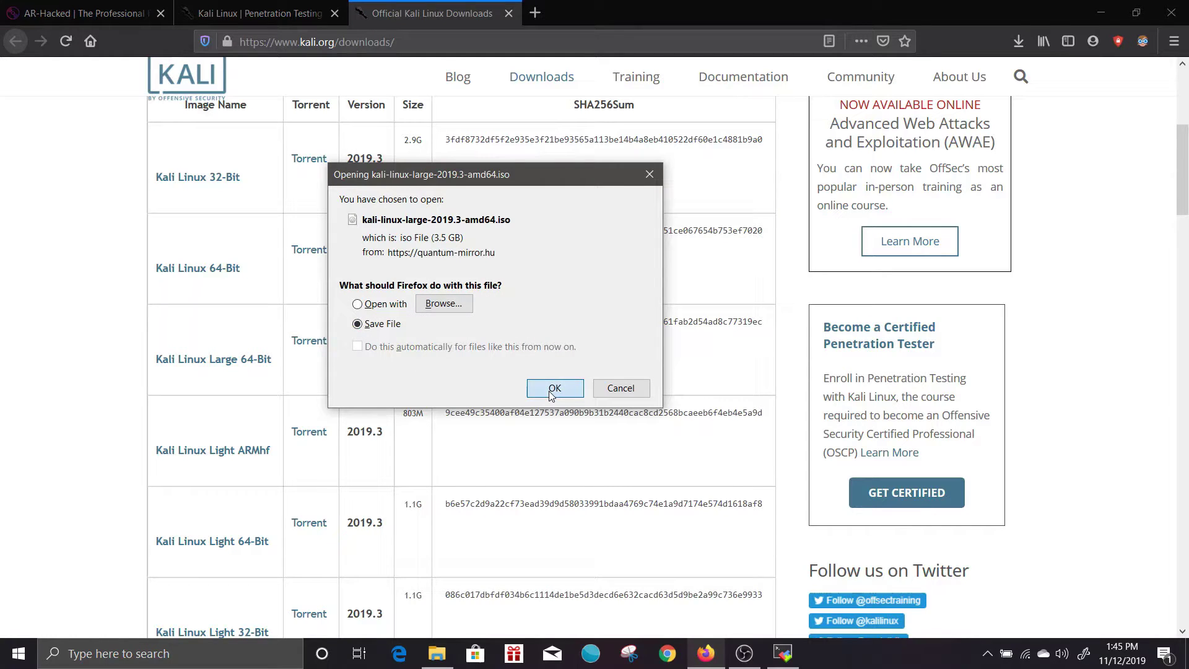
left_click(553, 391)
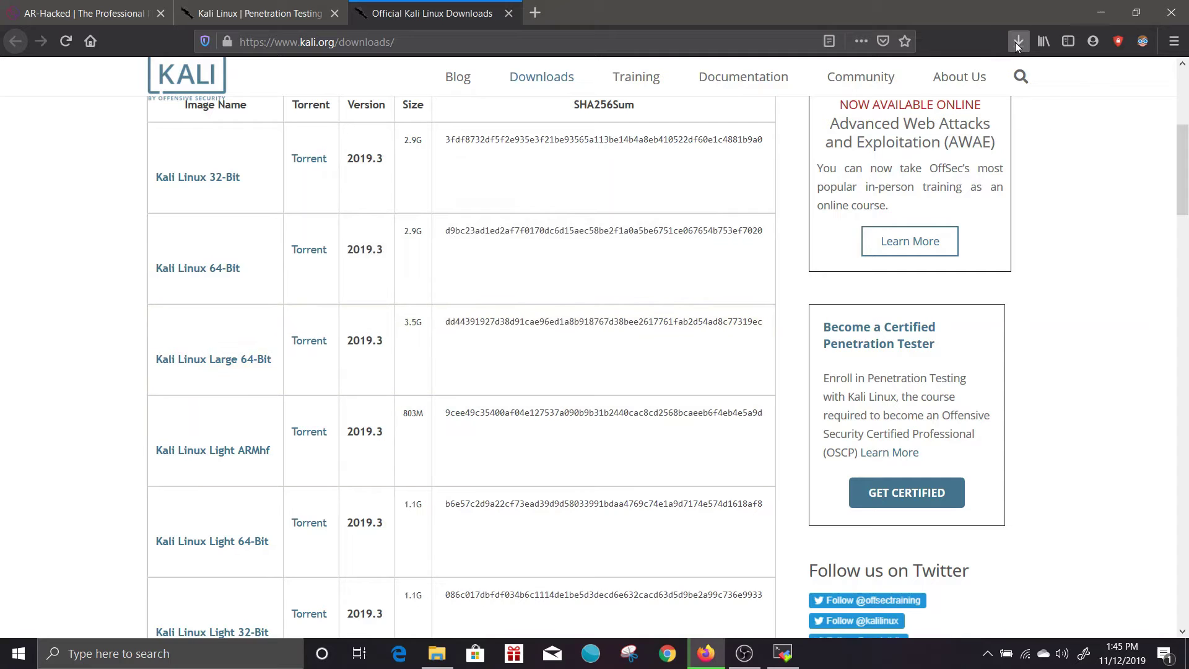
Pause and cancel the kali-linux-large-2019.3-amd64.iso download, and close the downloads list.
left_click(1017, 42)
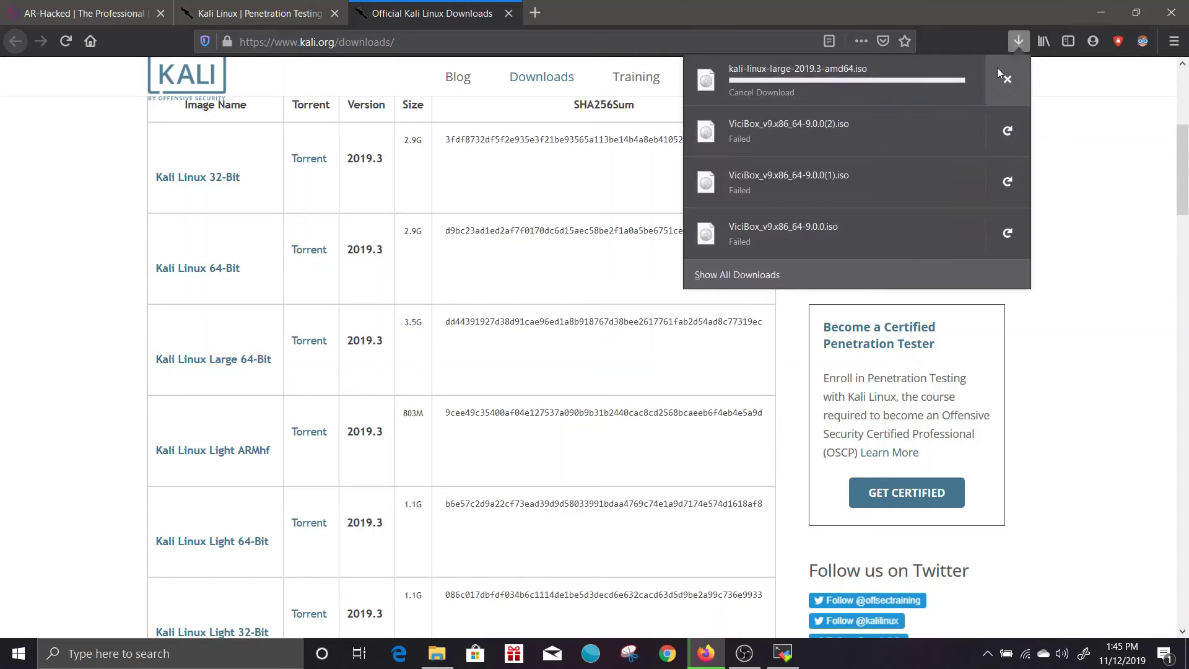
right_click(830, 79)
left_click(864, 86)
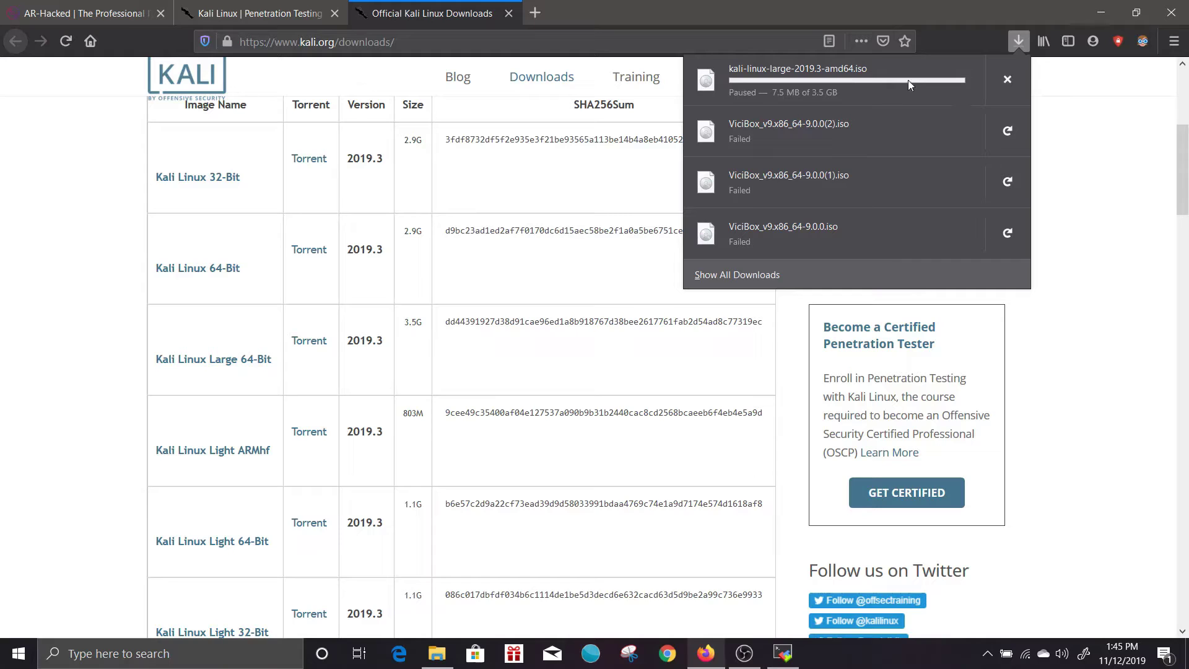
left_click(1007, 80)
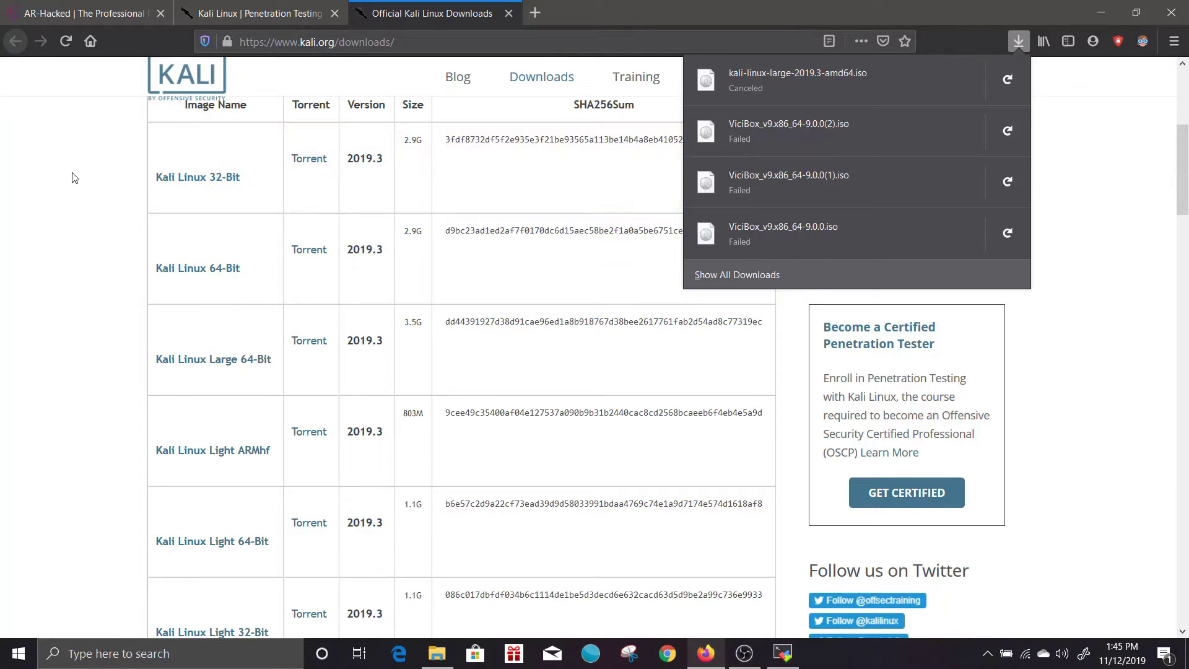
left_click(54, 210)
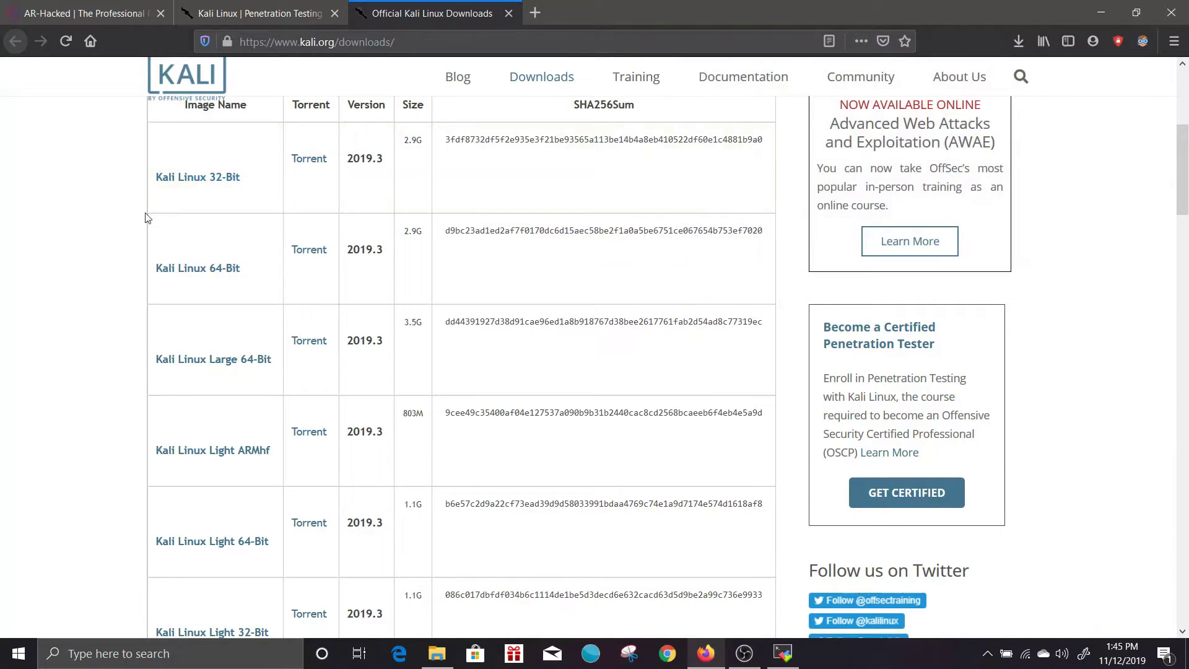
Minimize the browser, launch Oracle VM VirtualBox Manager and maximize its window.
scroll(649, 293, "up", 1)
scroll(650, 293, "up", 2)
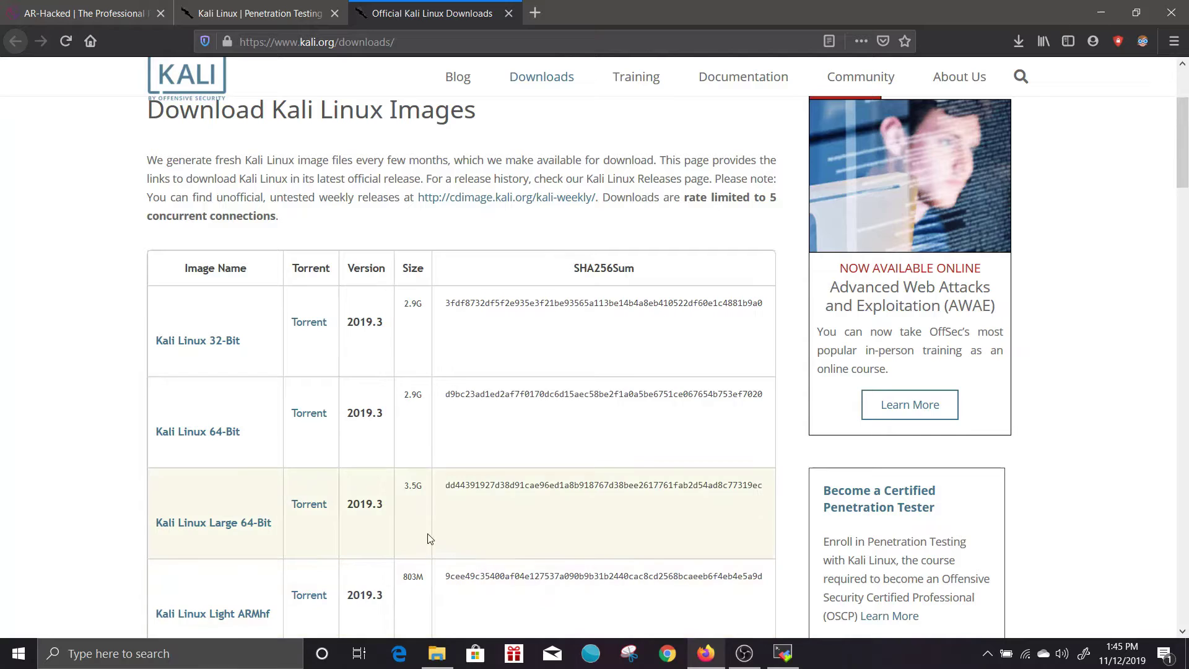
left_click(95, 6)
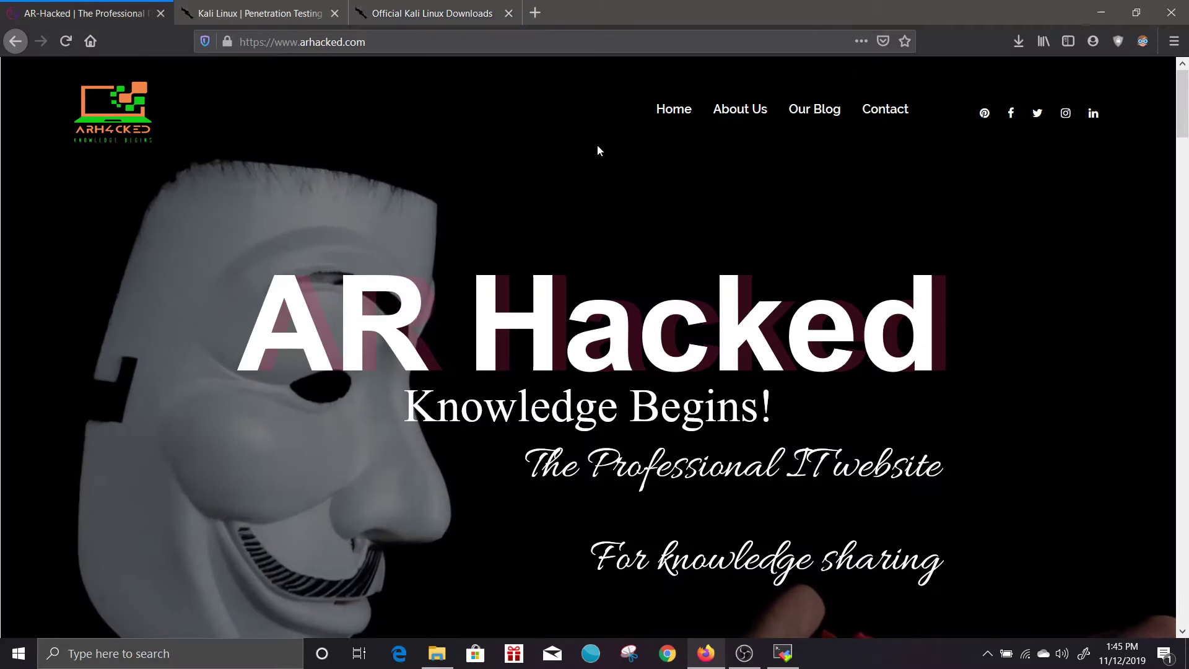
left_click(1107, 16)
left_click(88, 595)
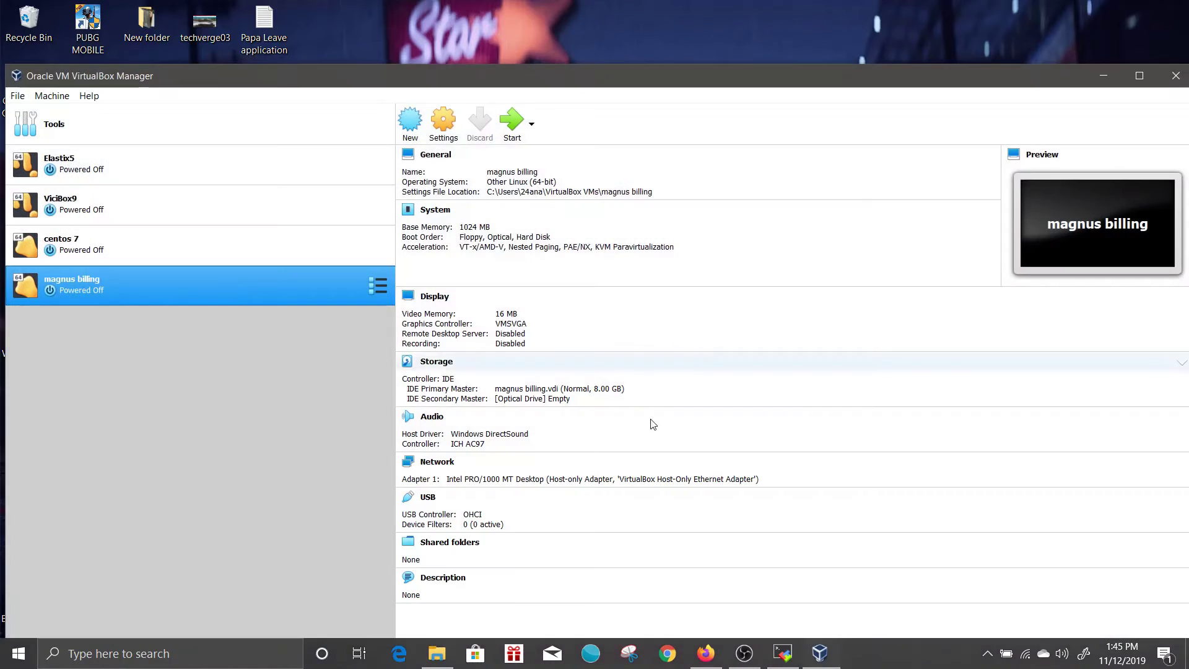
left_click(1143, 73)
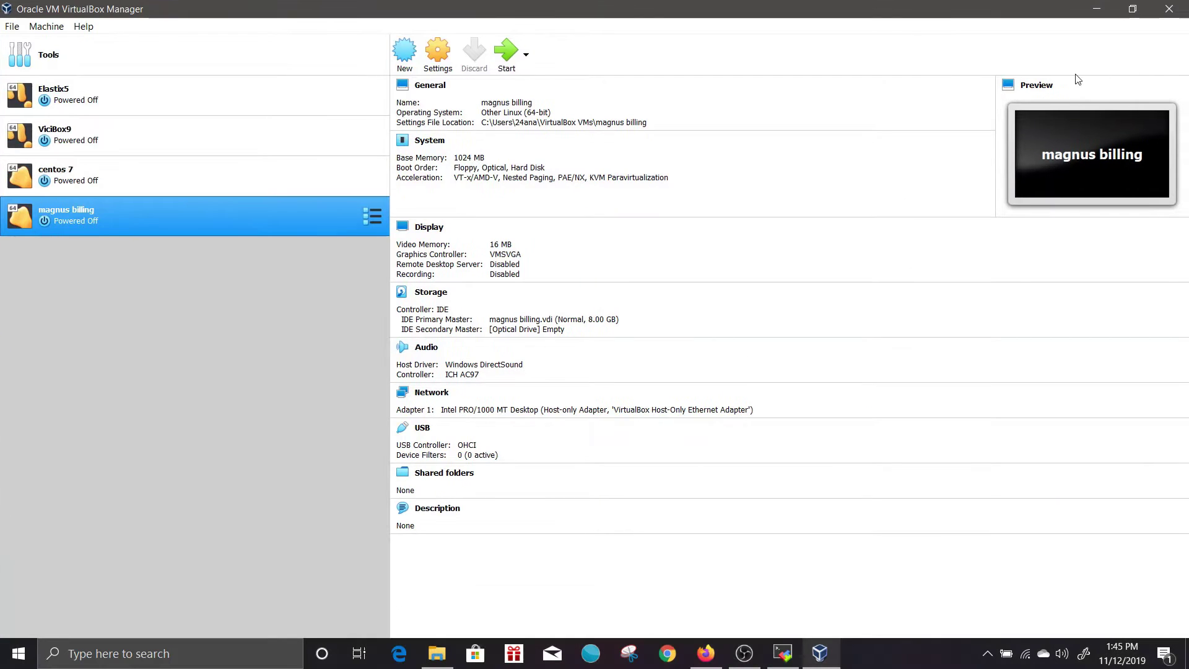
Begin creating a new virtual machine and name it Kalilinuxtest1.
left_click(52, 28)
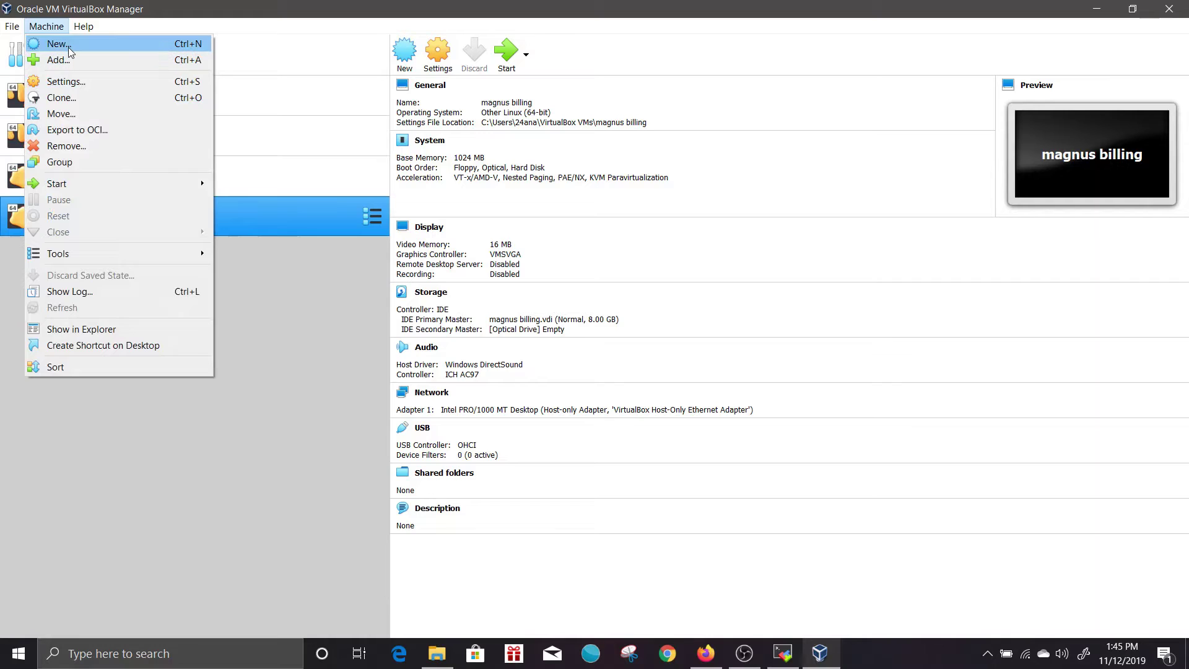
left_click(69, 48)
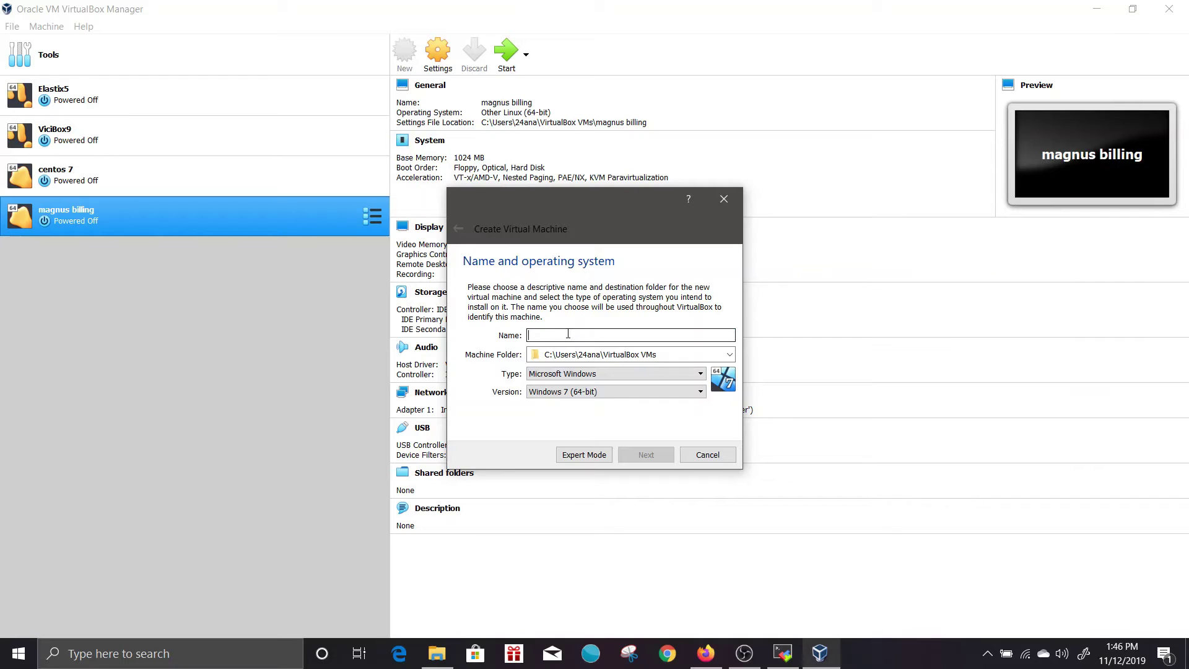
type("Ka")
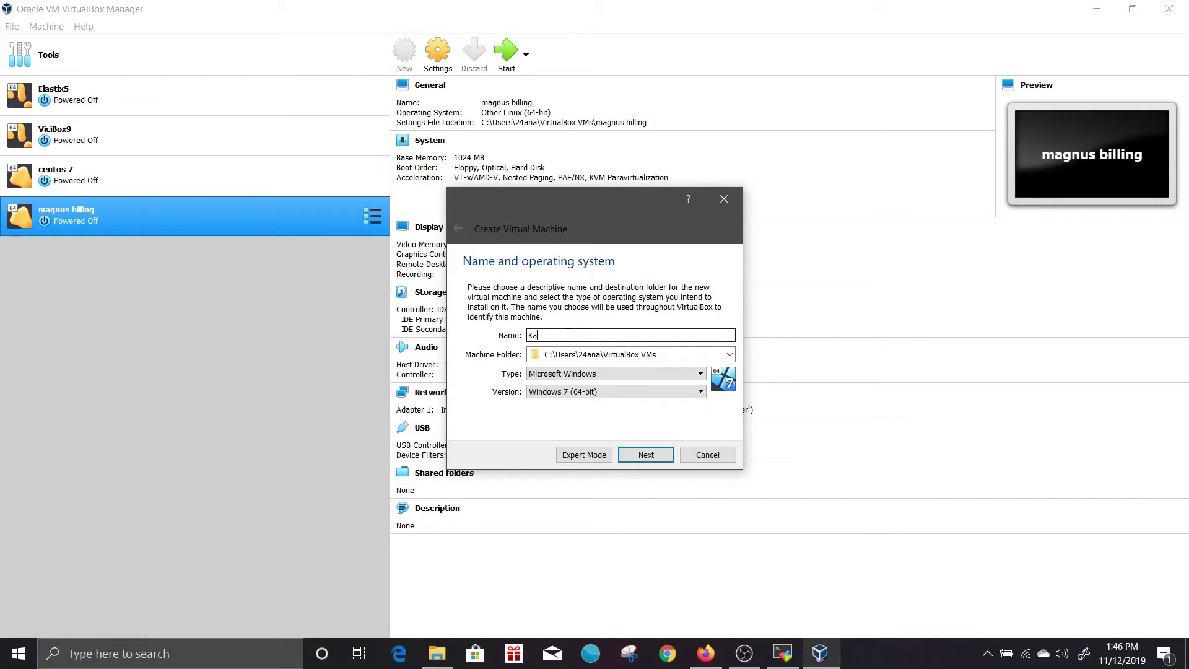
type("lilinuxtest1")
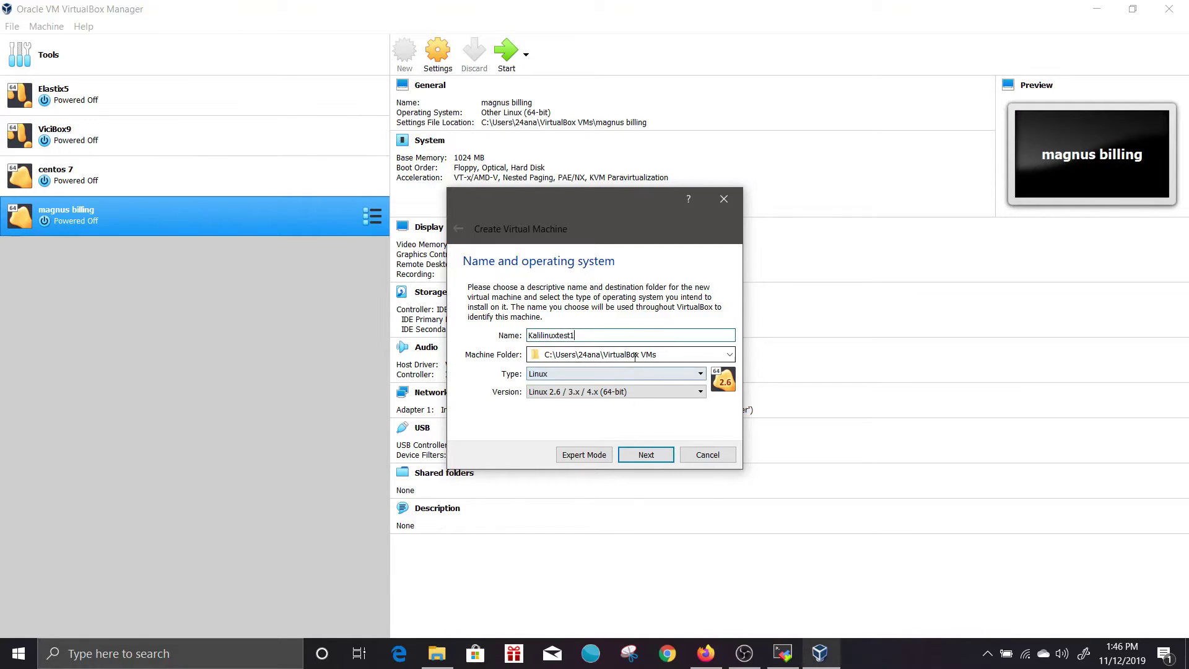
Set the new machine's type to Linux and version to Debian (64-bit), and proceed to the memory size.
left_click(593, 374)
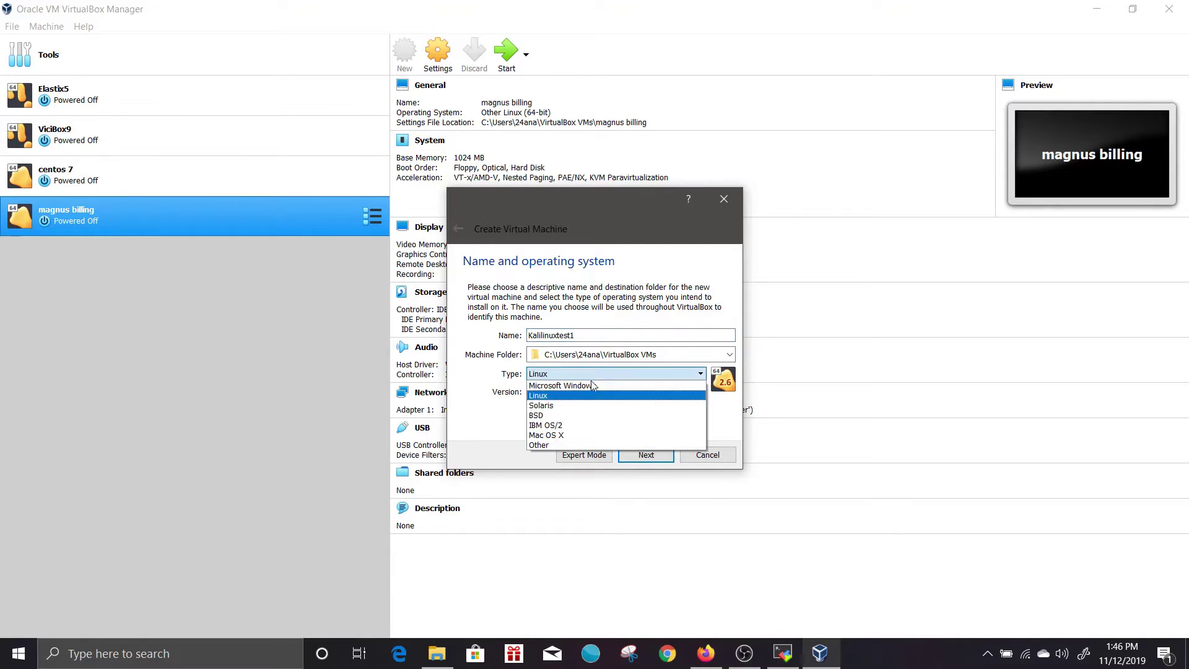
left_click(559, 398)
left_click(699, 392)
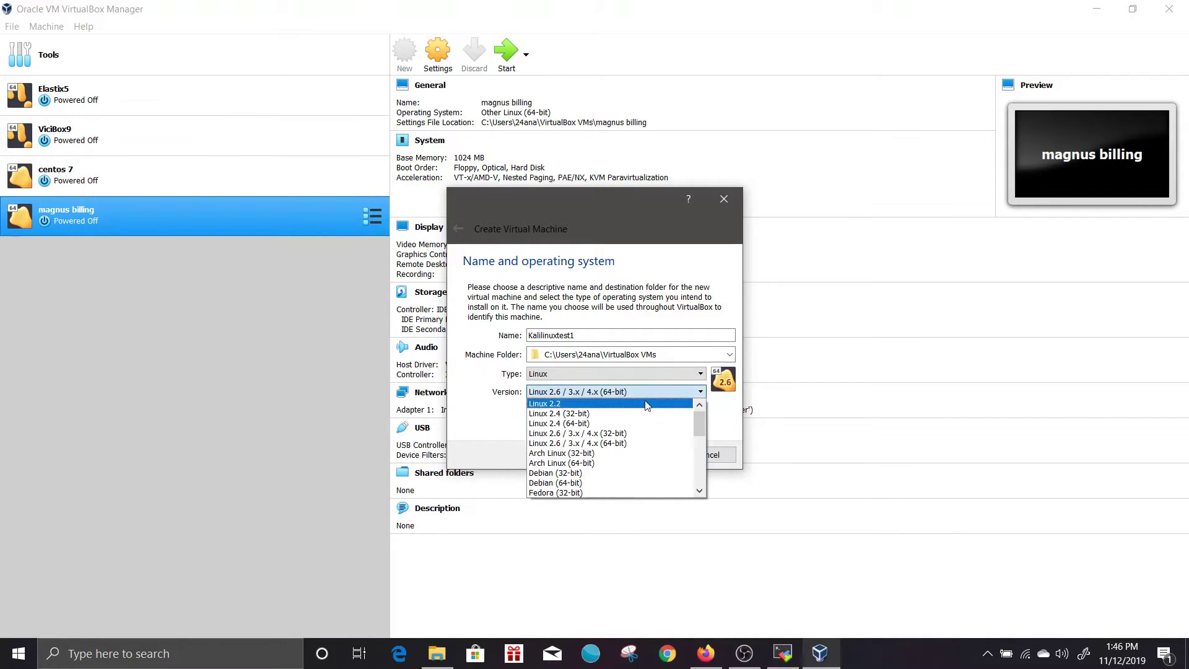
left_click(584, 483)
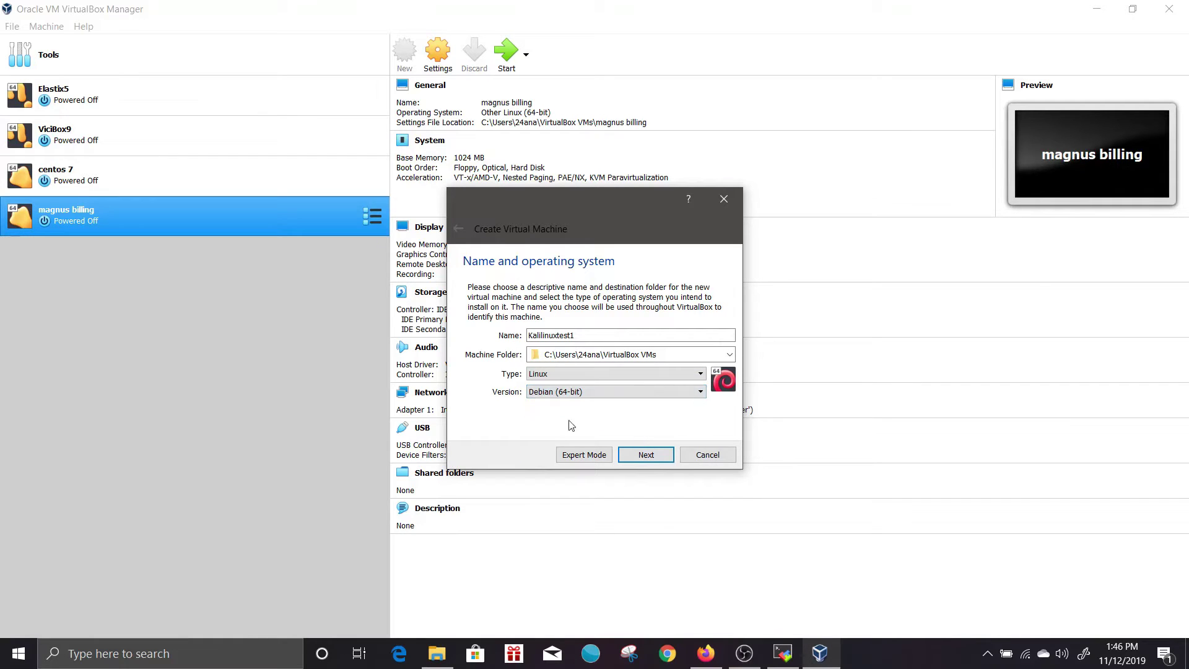
left_click(680, 393)
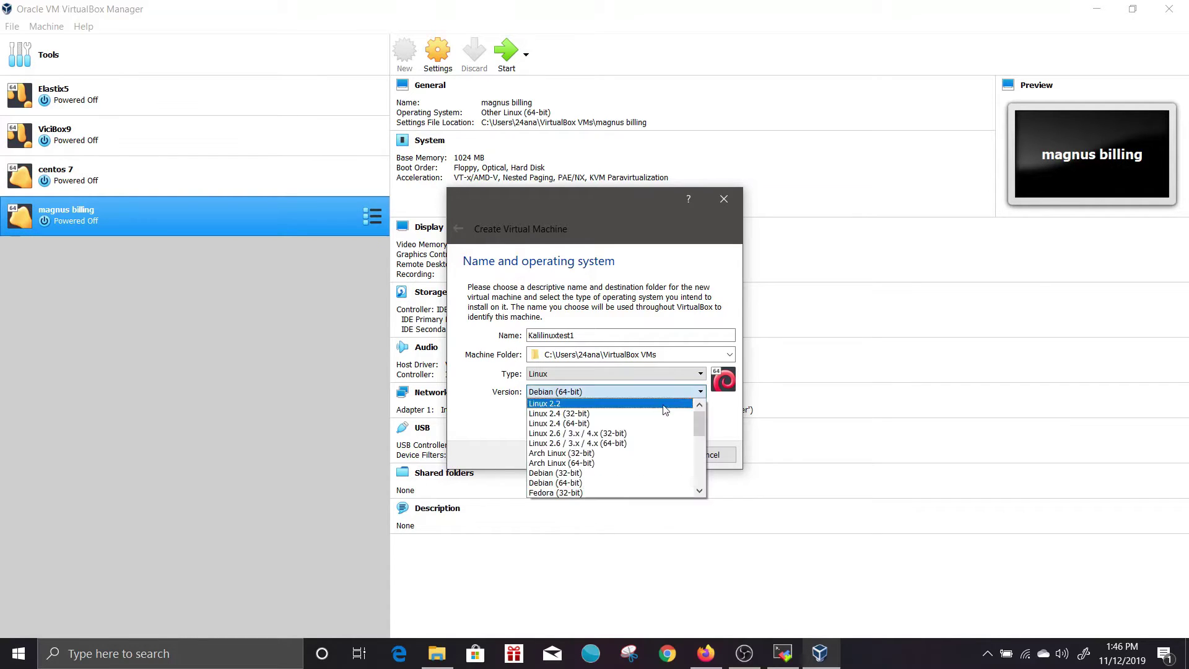
left_click(599, 483)
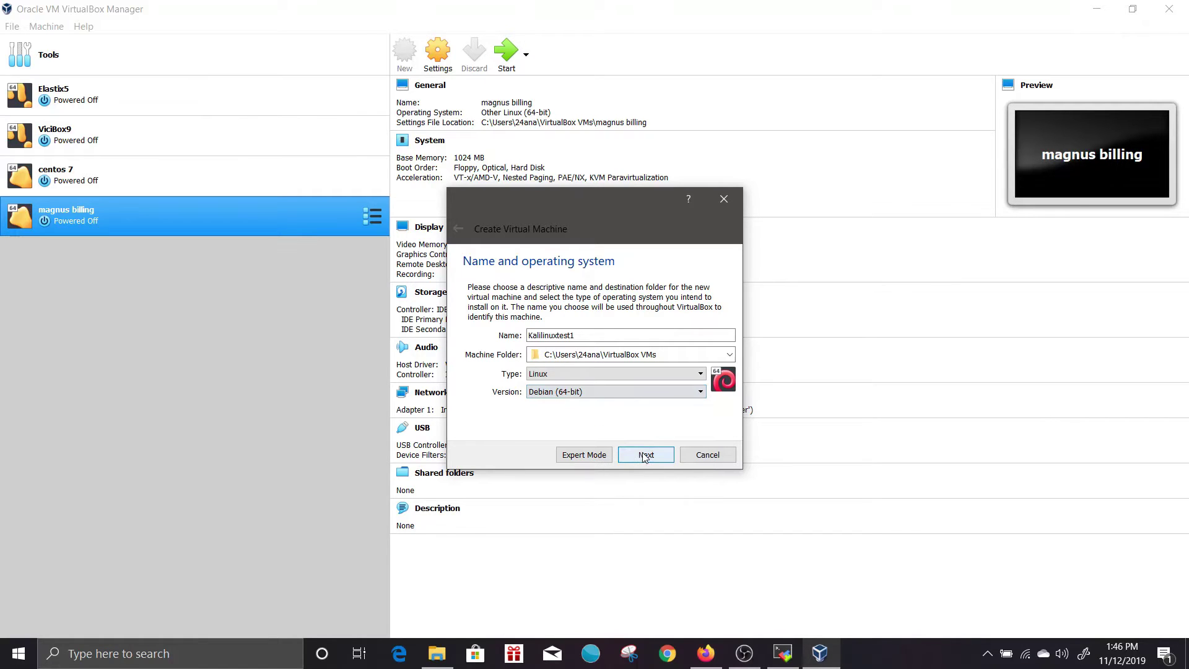
left_click(644, 454)
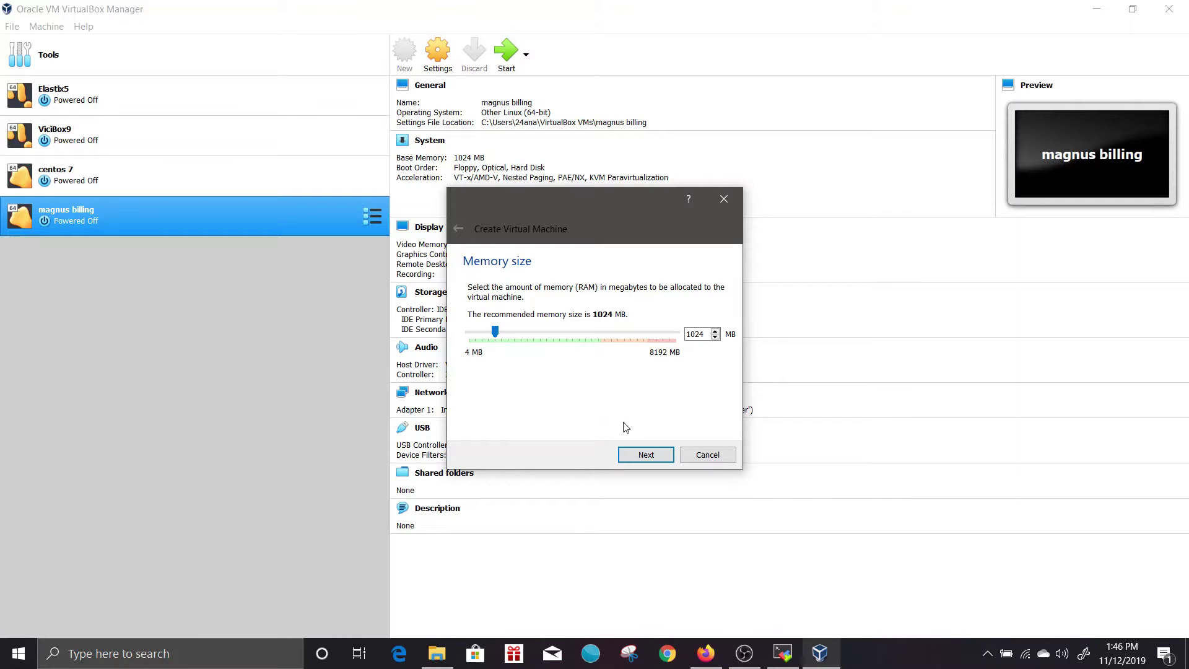
Accept the 1024 MB memory size and choose to create a virtual hard disk now.
left_click(643, 457)
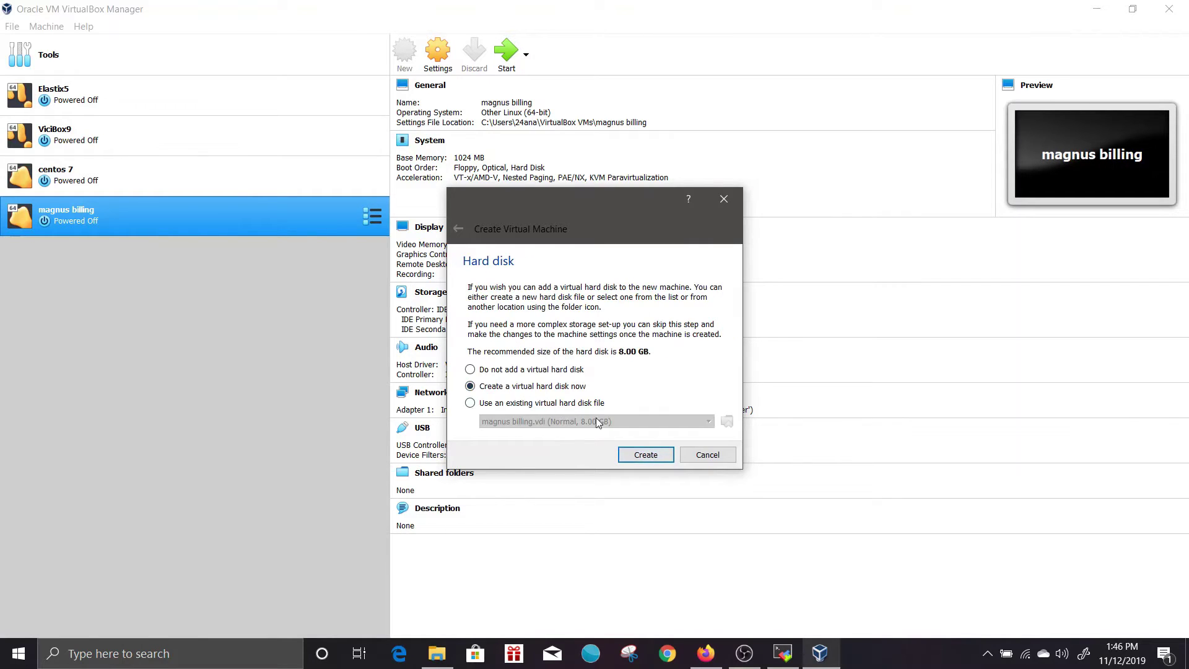
left_click(644, 455)
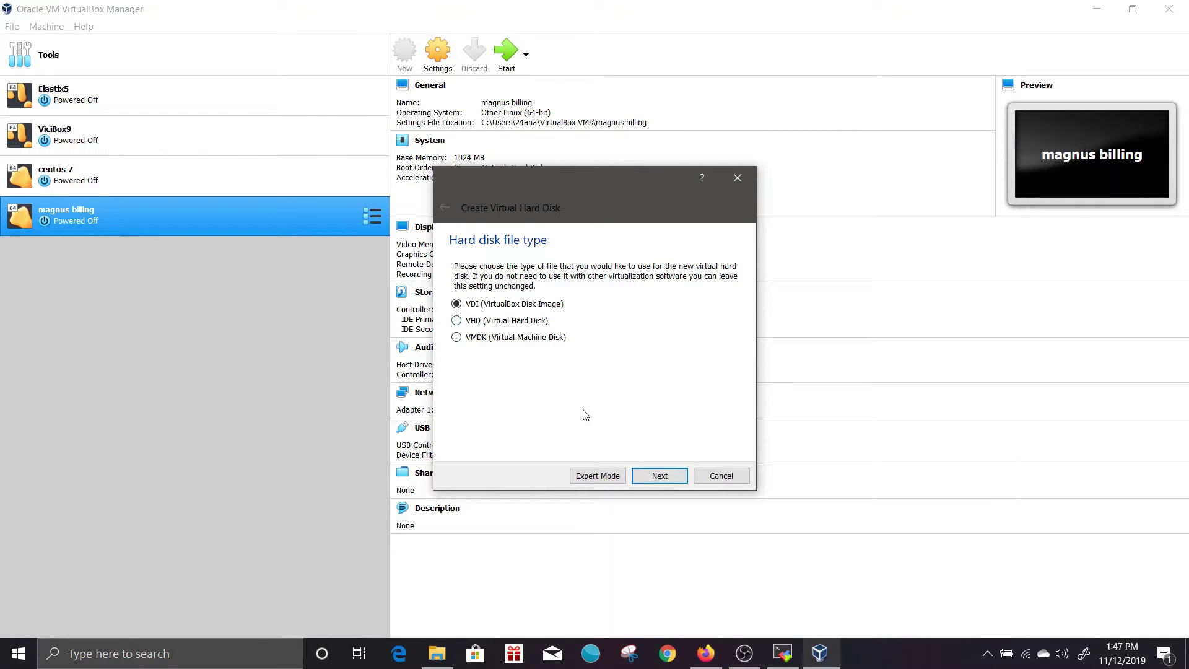
Create the virtual hard disk as a dynamically allocated VDI with a size of 20.05 GB.
left_click(659, 476)
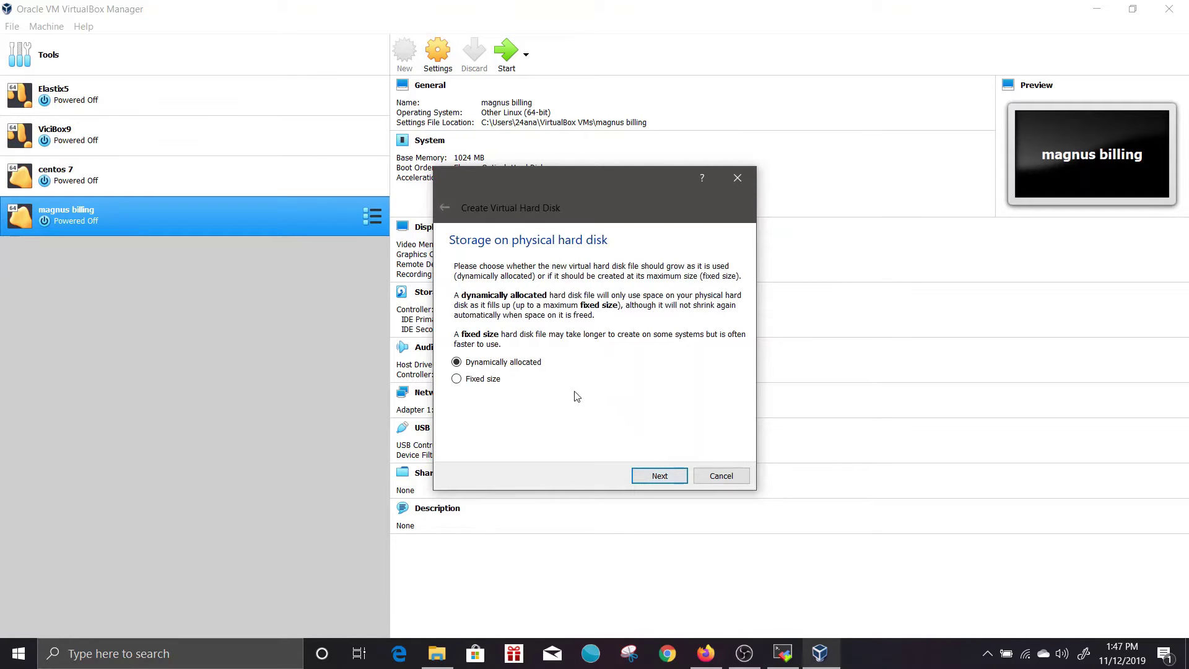
left_click(659, 477)
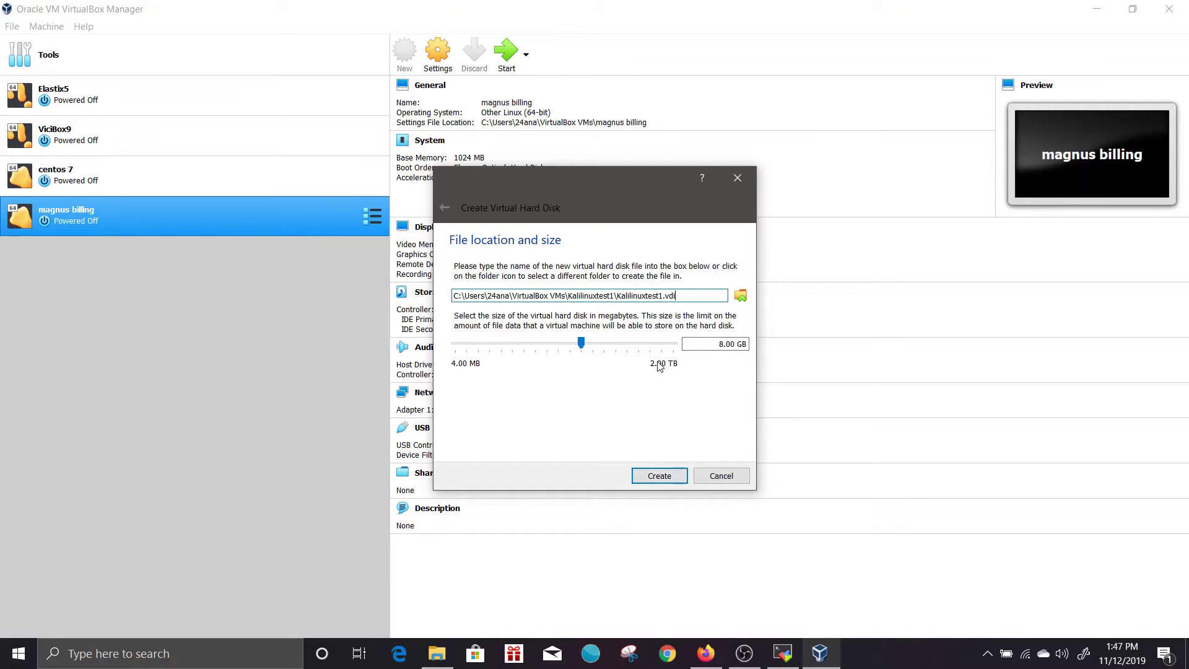
left_click_drag(582, 340, 598, 347)
left_click(661, 477)
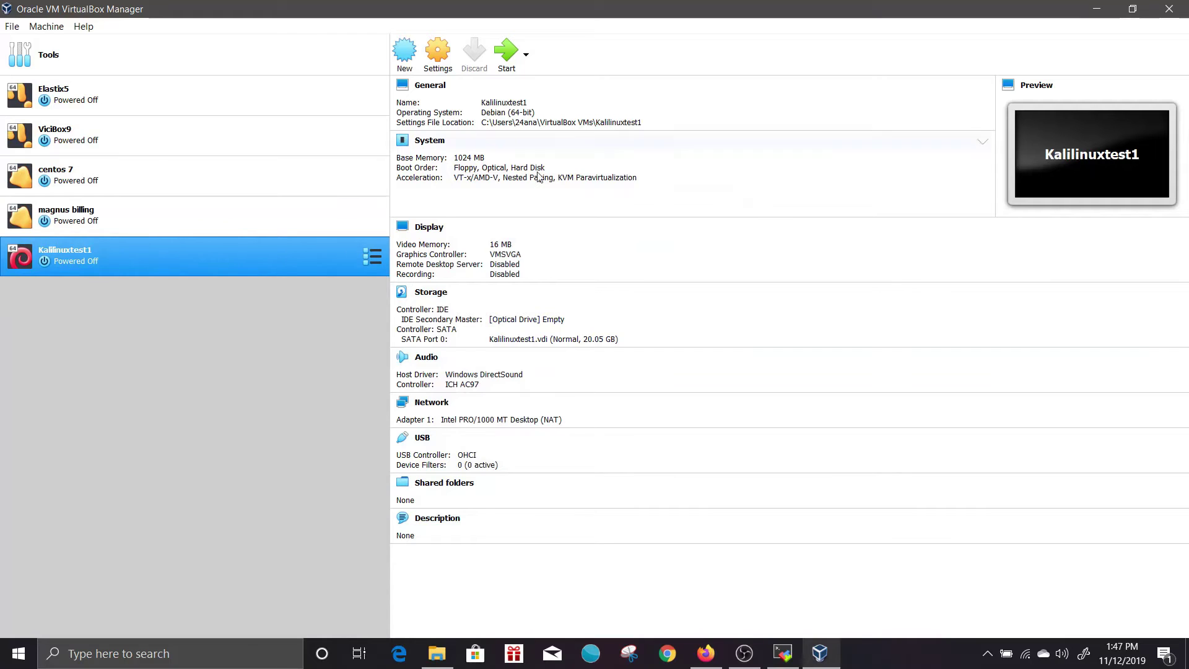
Start the Kalilinuxtest1 machine with kali-linux-large-2019.3-amd64 from the Disk Images folder as start-up disk, and dismiss the keyboard capture notice.
left_click(513, 56)
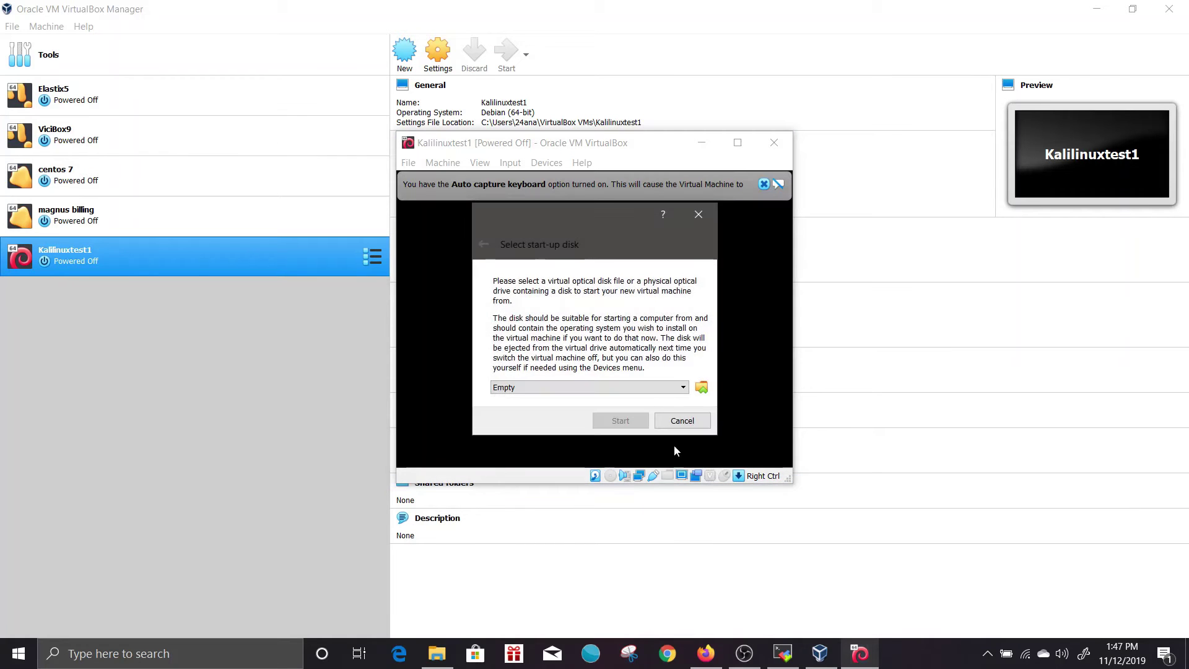
left_click(702, 387)
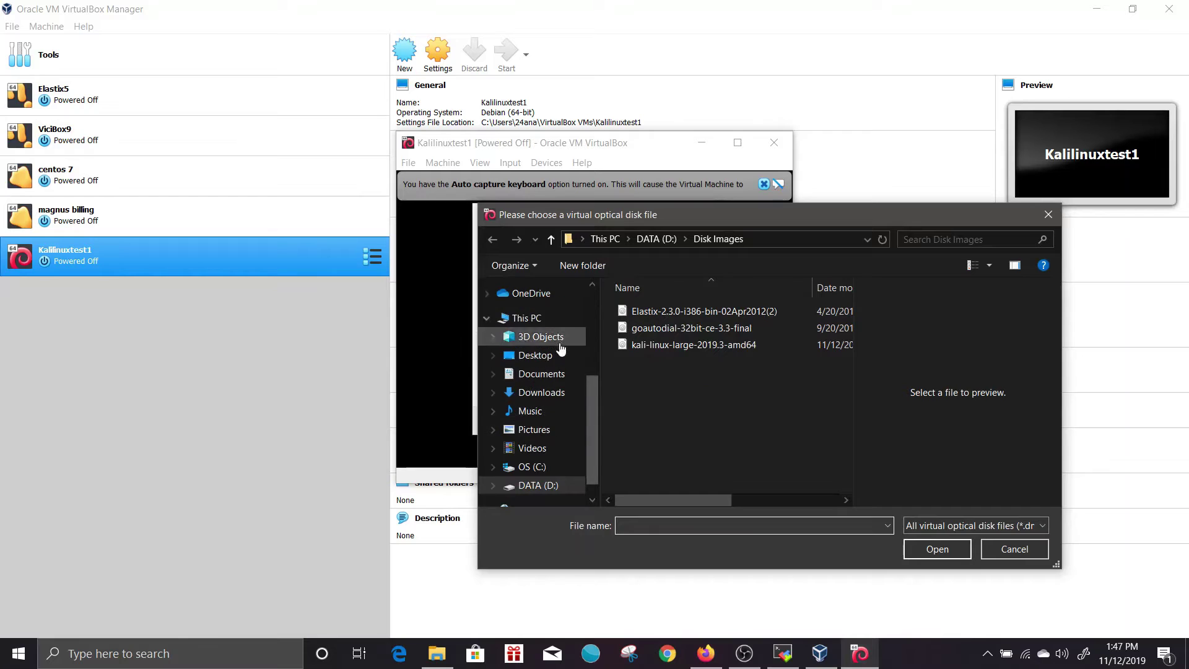
mouse_move(592, 415)
left_mouse_down()
mouse_move(595, 403)
mouse_move(590, 436)
left_mouse_up()
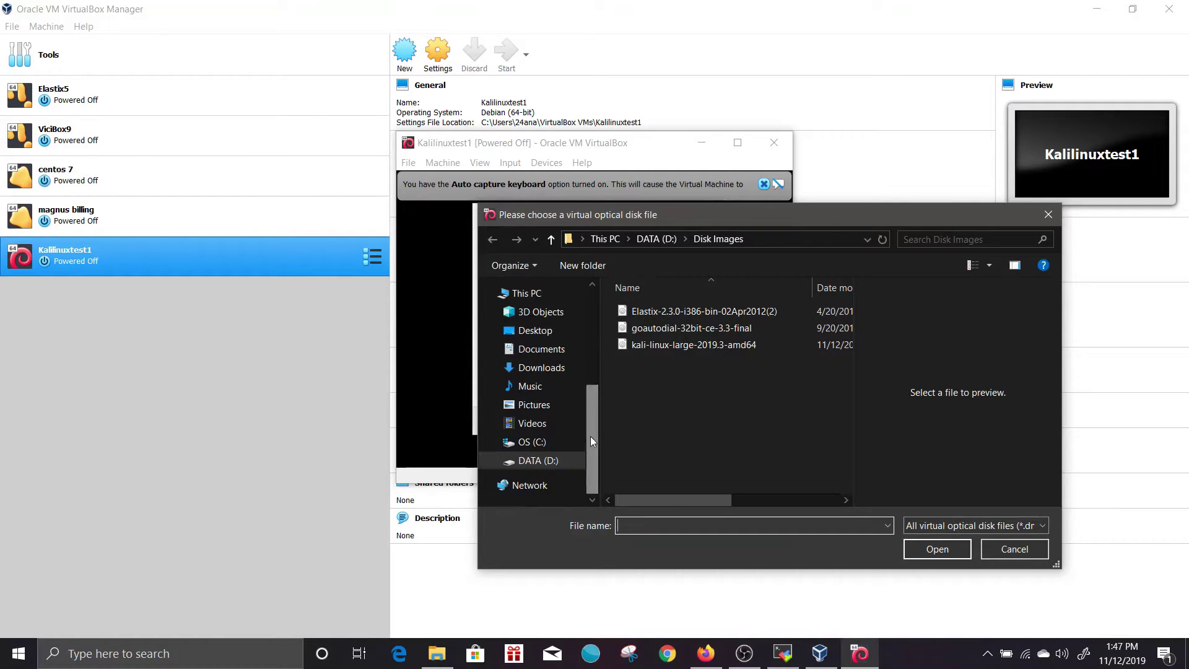
left_click(536, 461)
double_click(701, 395)
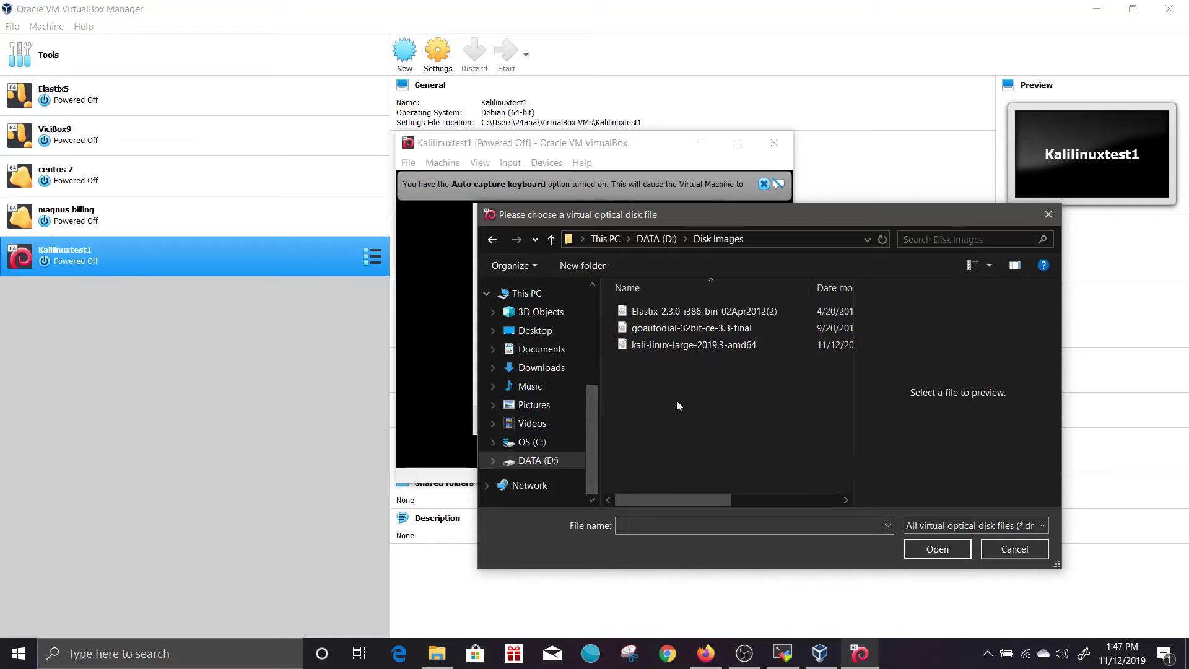
left_click(669, 345)
left_click(937, 548)
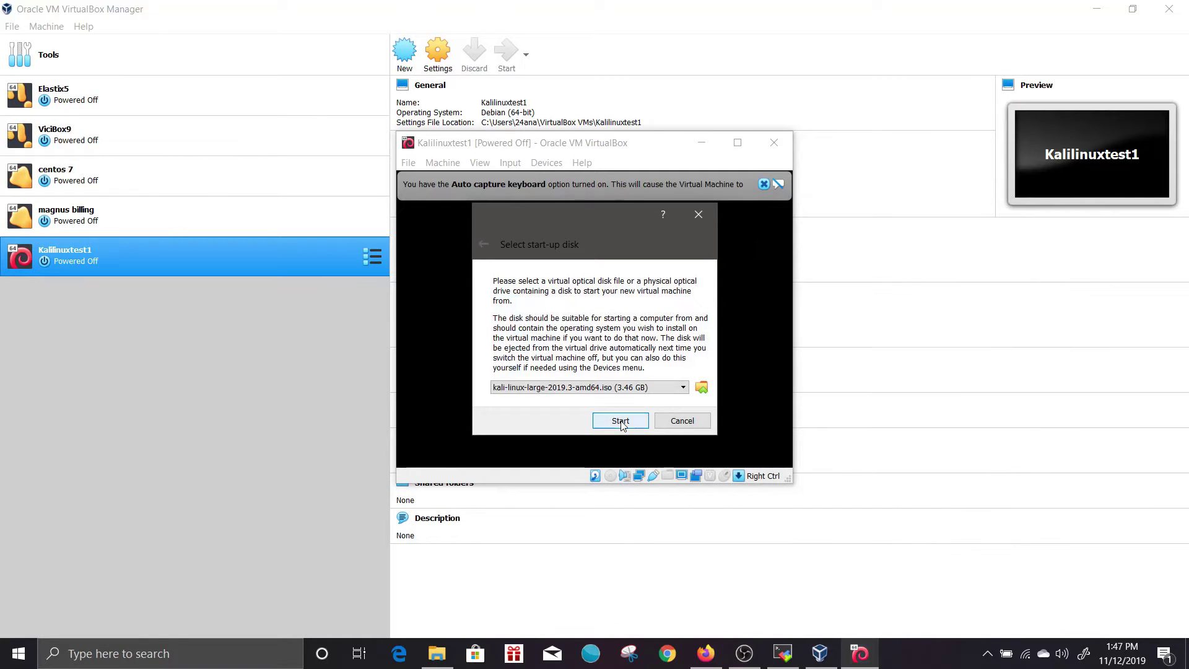
left_click(621, 421)
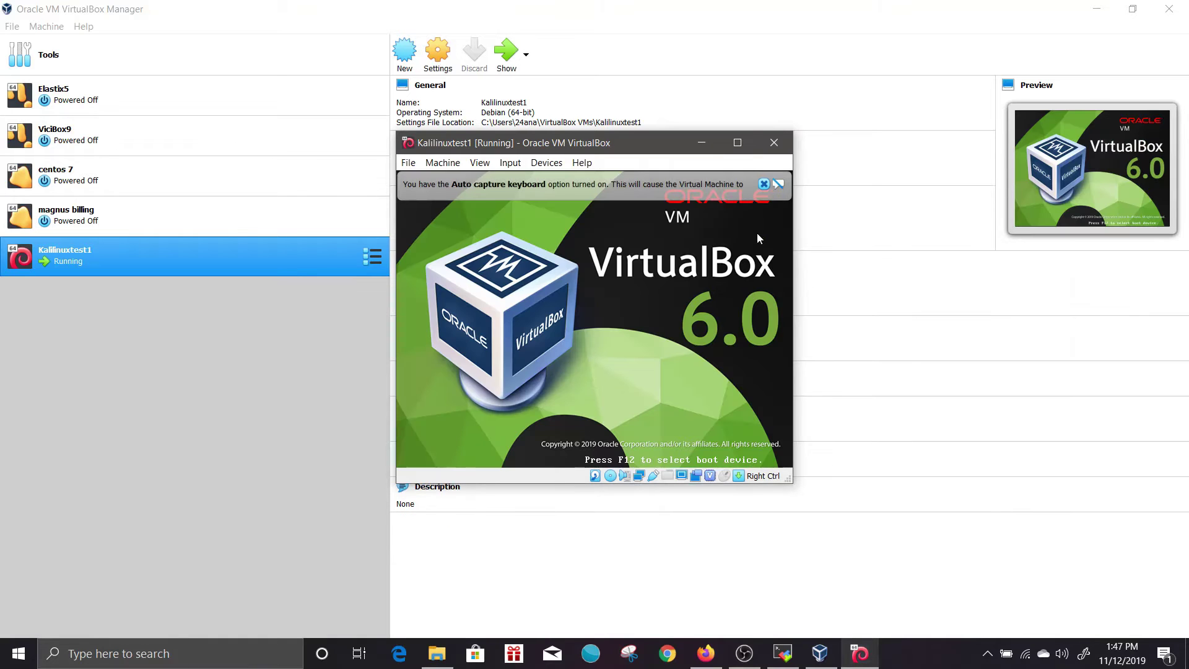
left_click(764, 184)
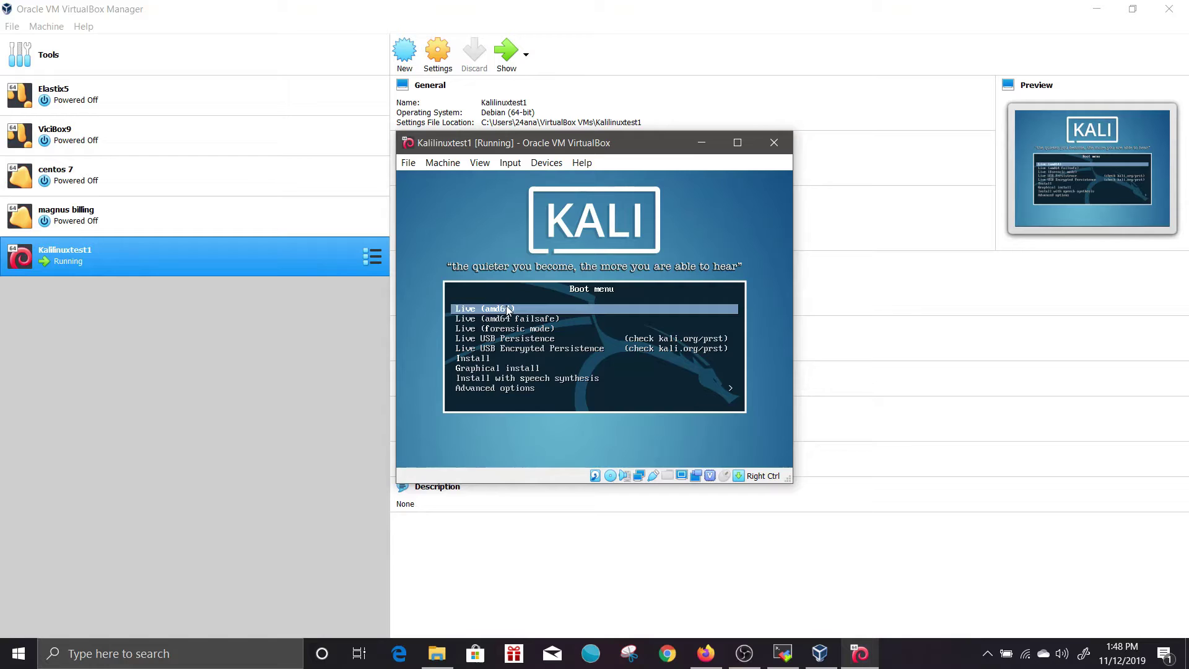
Launch the graphical installer from the Kali boot menu.
key("Down")
key("Down")
key("Down")
key("Down")
key("Down")
key("Up")
key("Up")
key("Up")
key("Up")
key("Up")
key("Down")
key("Down")
key("Down")
key("Down")
key("Down")
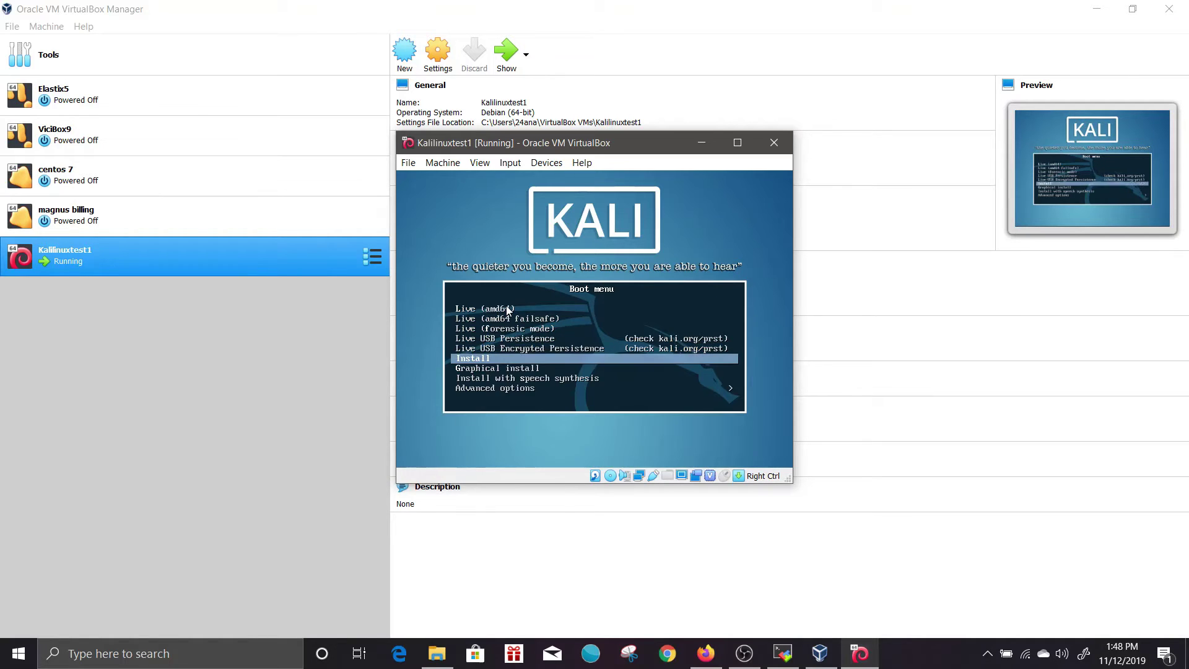
key("Return")
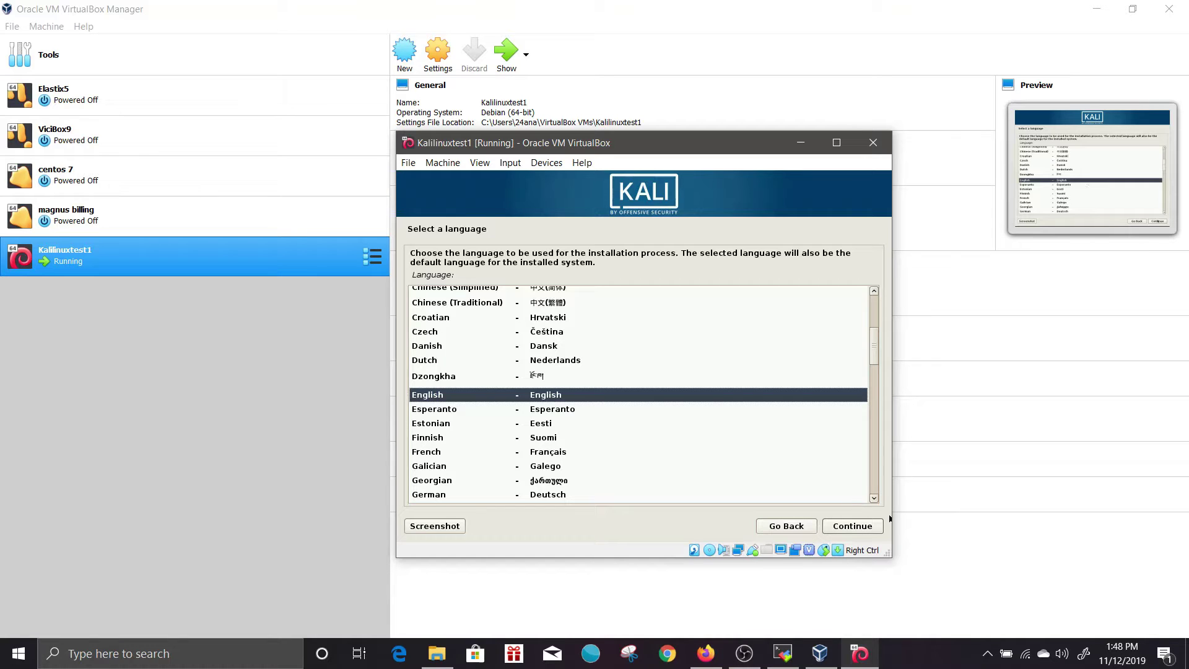
Set the installation language to English, the location to India and the keymap to American English.
left_click(865, 530)
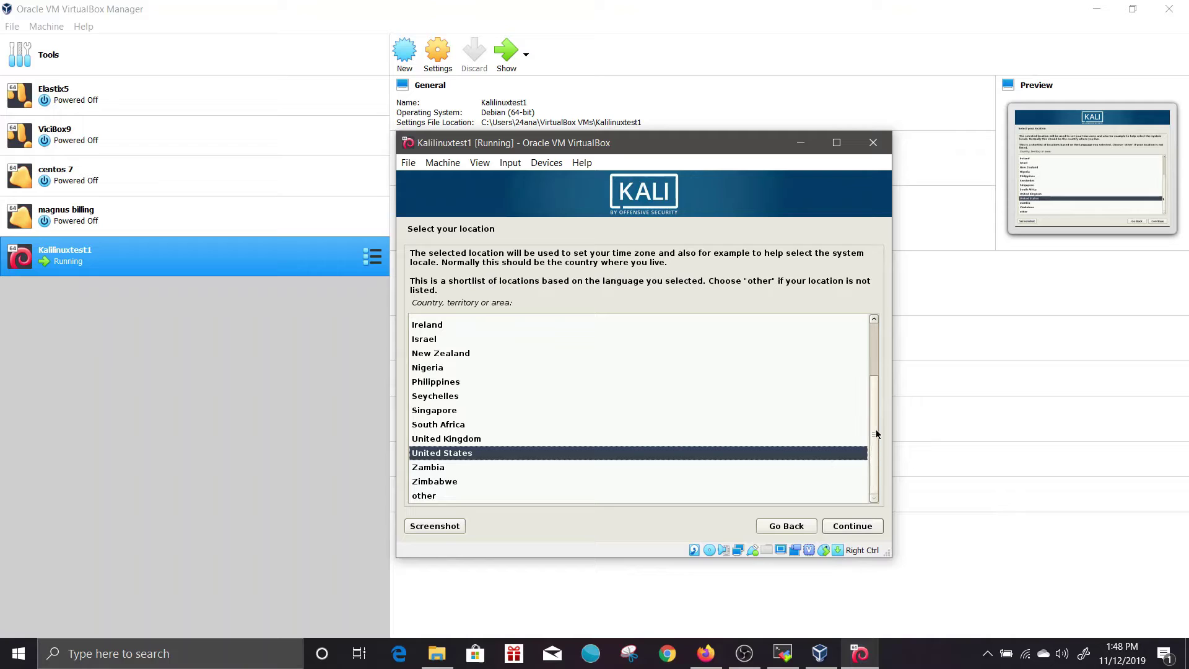
left_click_drag(875, 428, 853, 411)
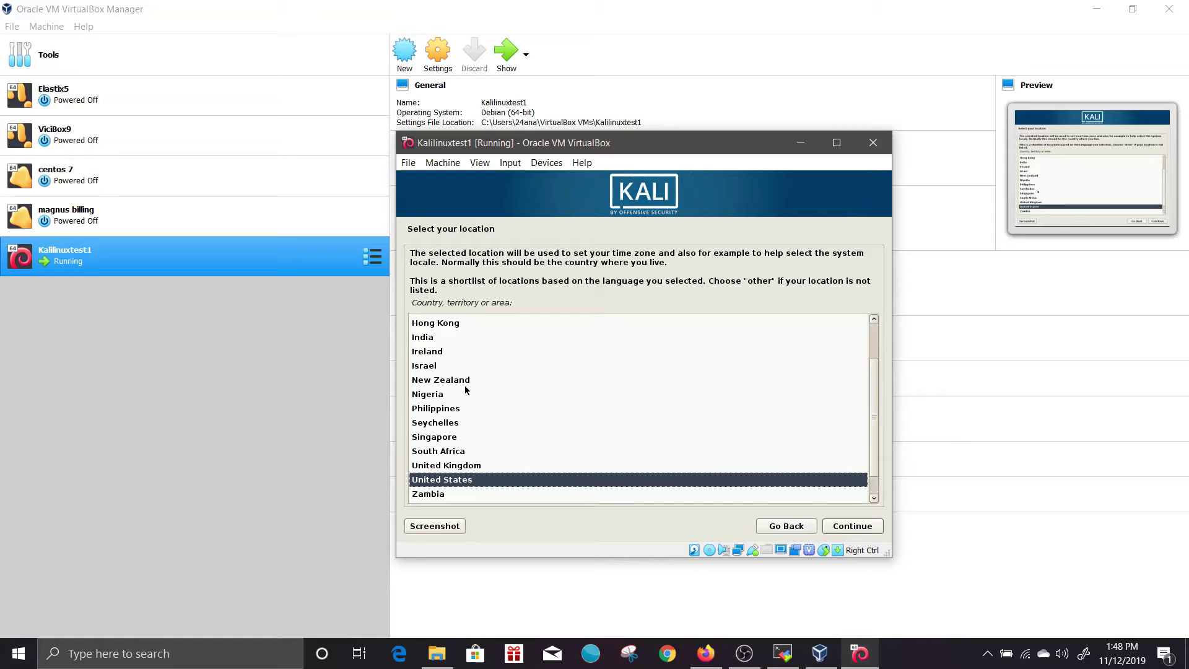
left_click(439, 338)
left_click(860, 527)
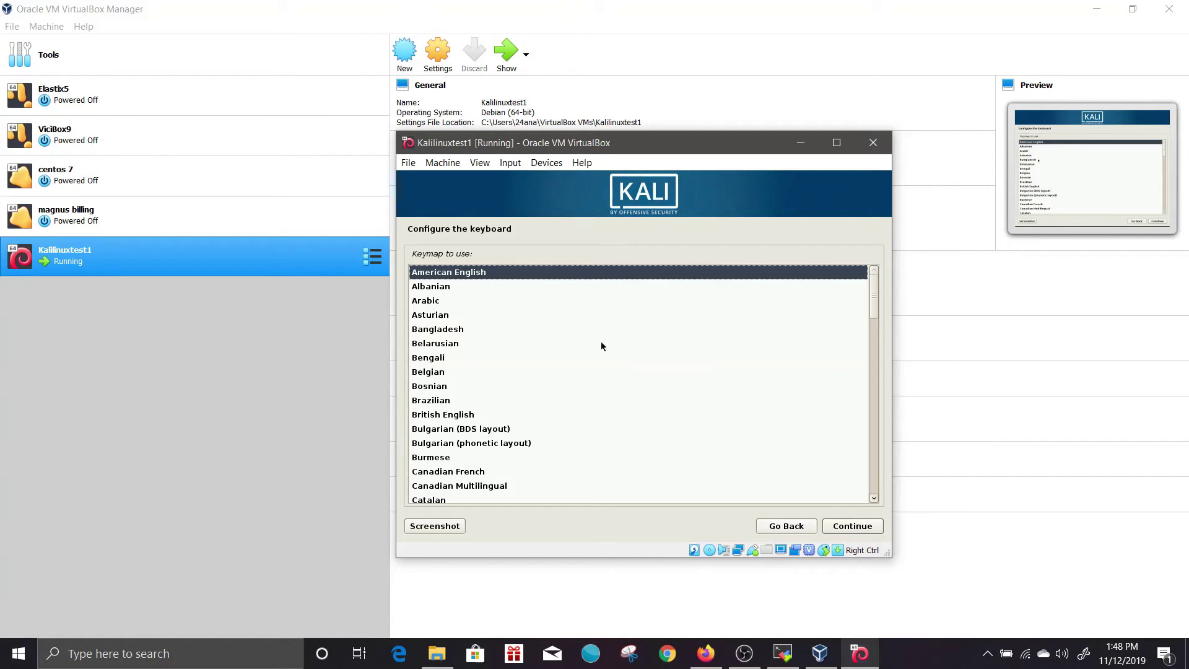
left_click(852, 526)
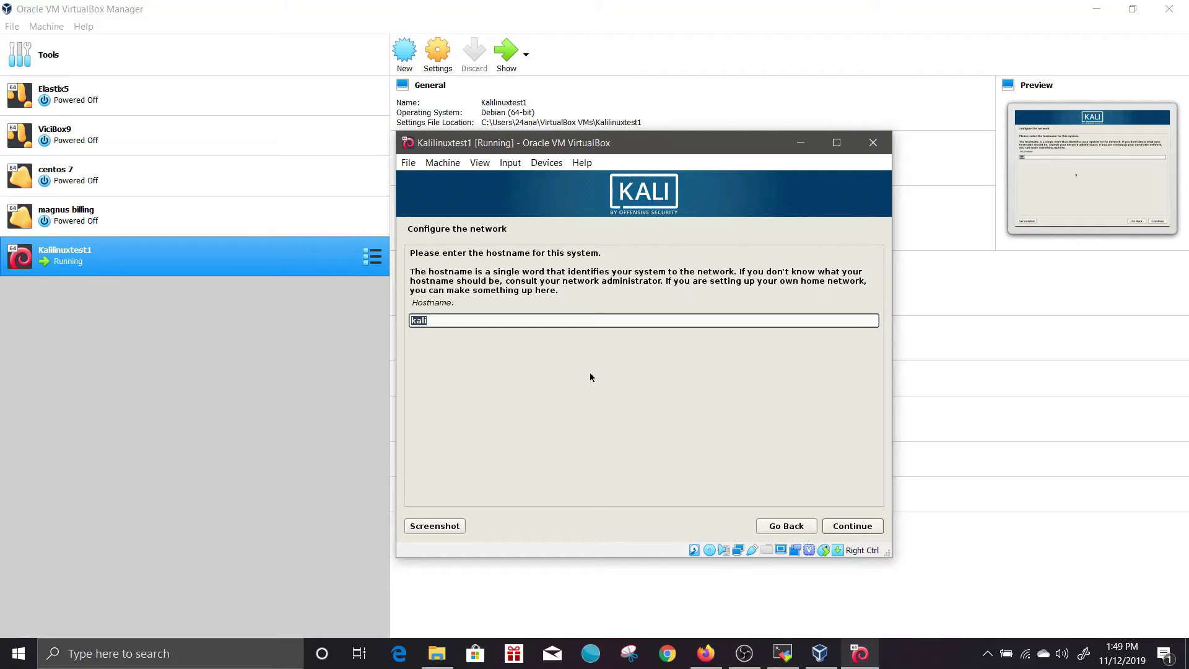
Add test1 to the end of the default hostname and set the domain name to kalitest.com.
left_click(451, 319)
type("test1")
left_click(849, 524)
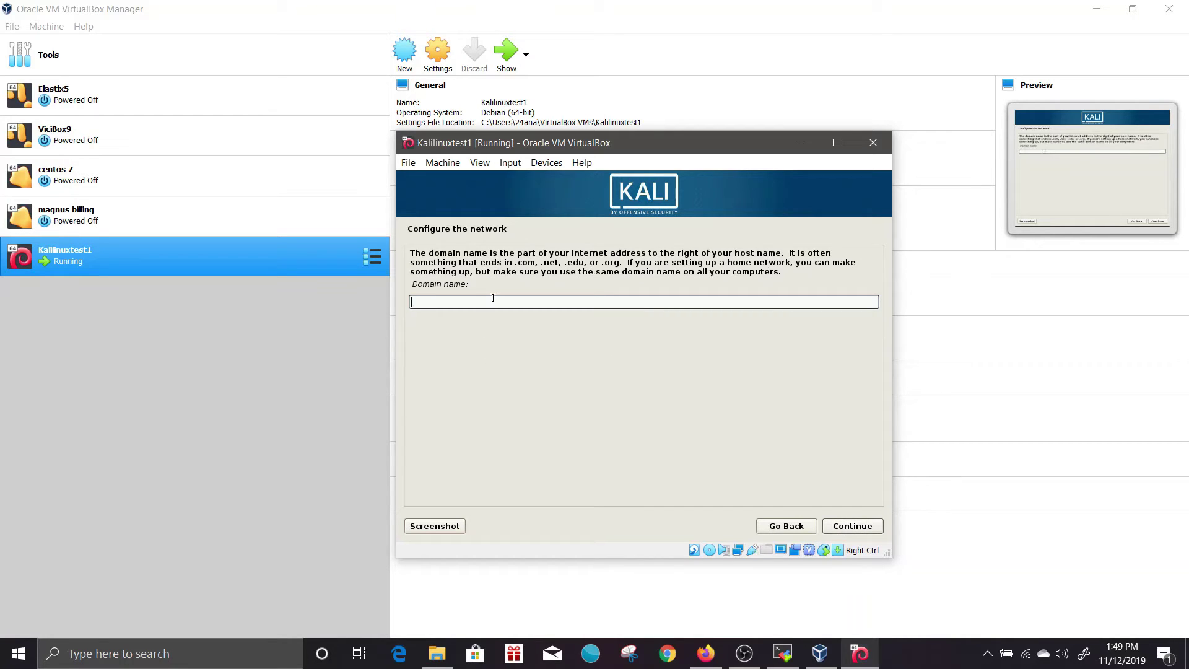
type("kalitest.com")
left_click(863, 530)
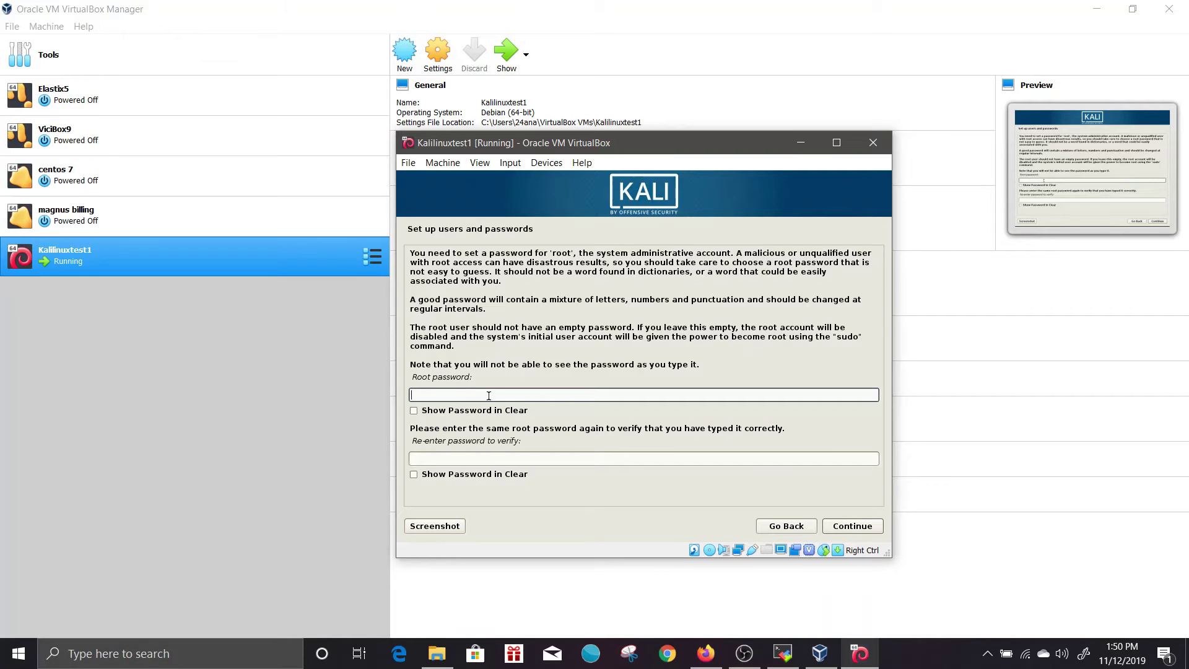
Enter the root password, repeat it for verification and continue the installation.
type("••••••••••••")
key("Tab")
key("Tab")
type("••••••••")
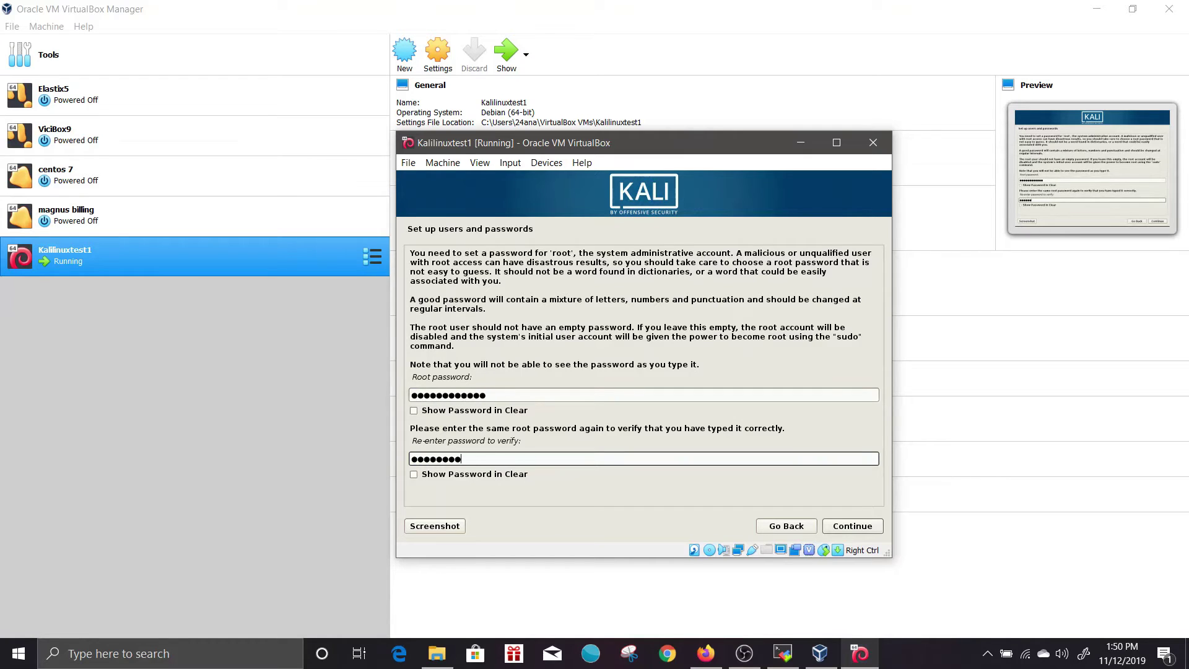
type("••••")
left_click(855, 527)
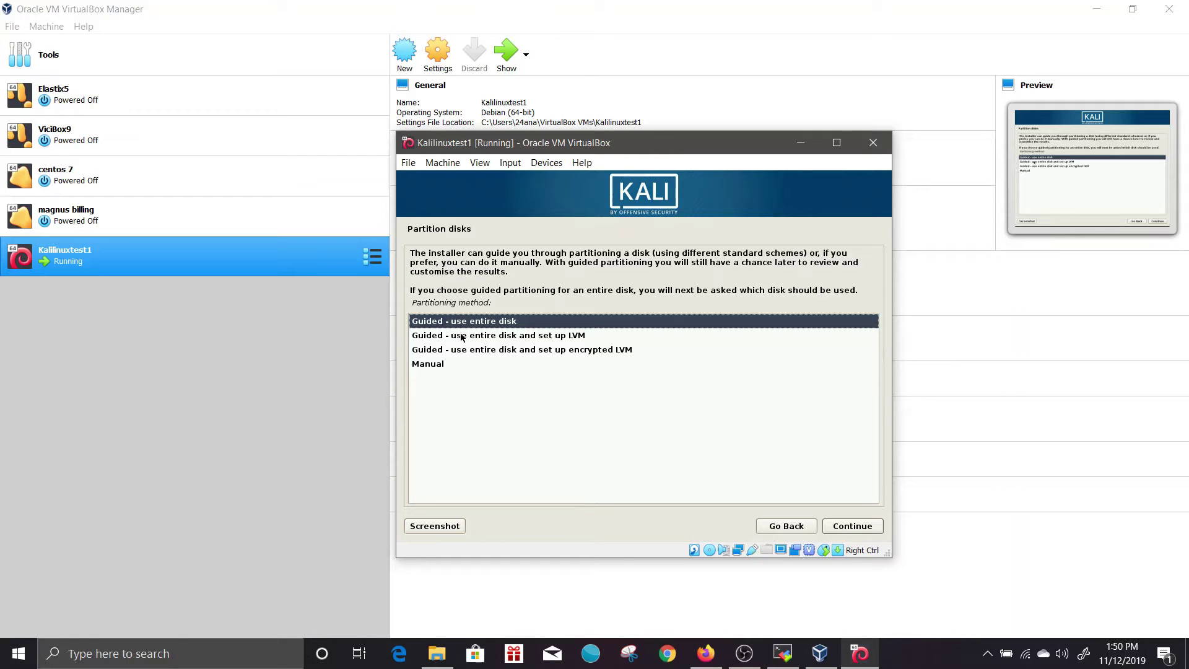
Partition the entire VBOX hard disk with guided partitioning, all files in one partition, and write the changes to disk.
left_click(851, 527)
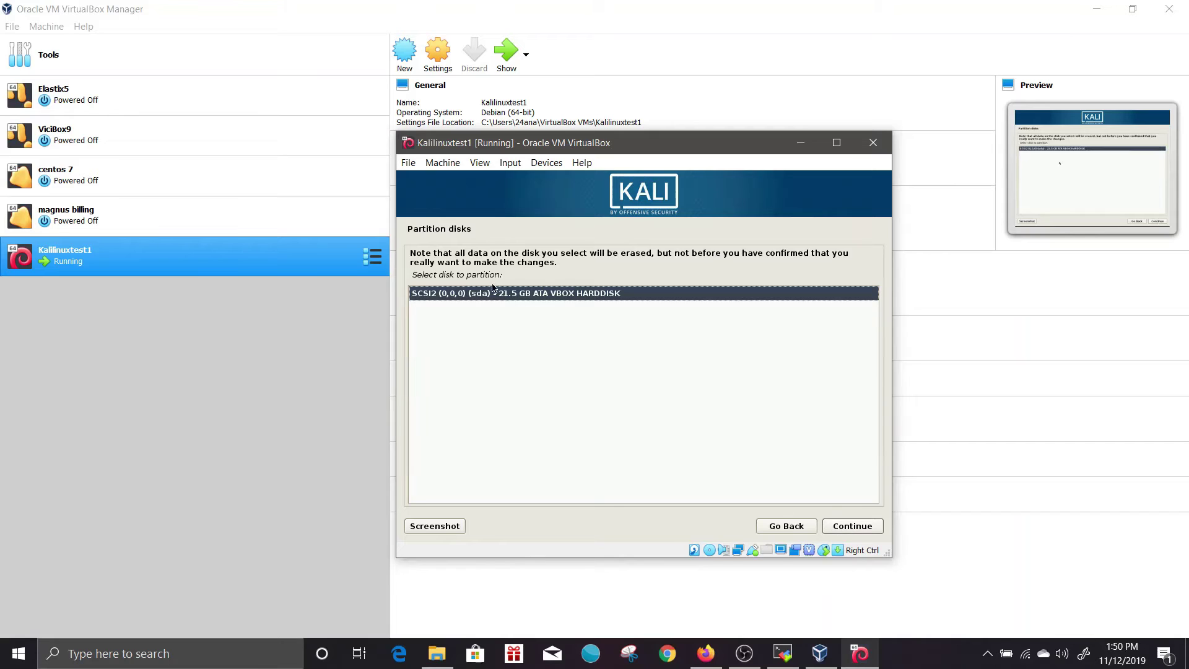
left_click(866, 530)
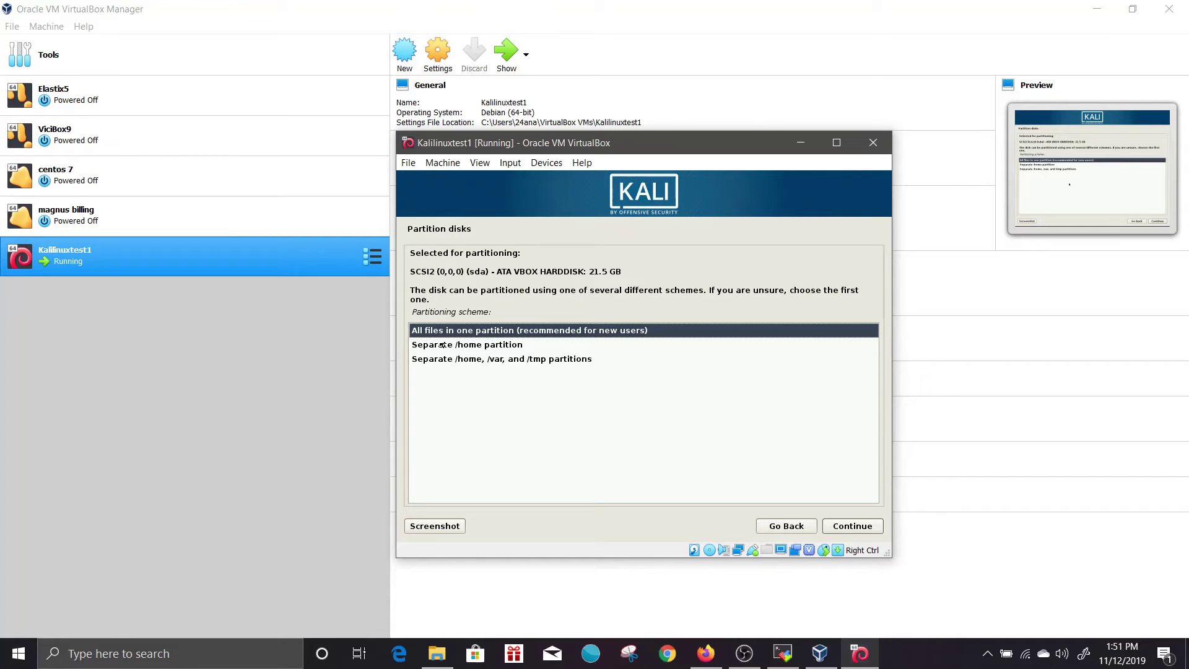
left_click(858, 528)
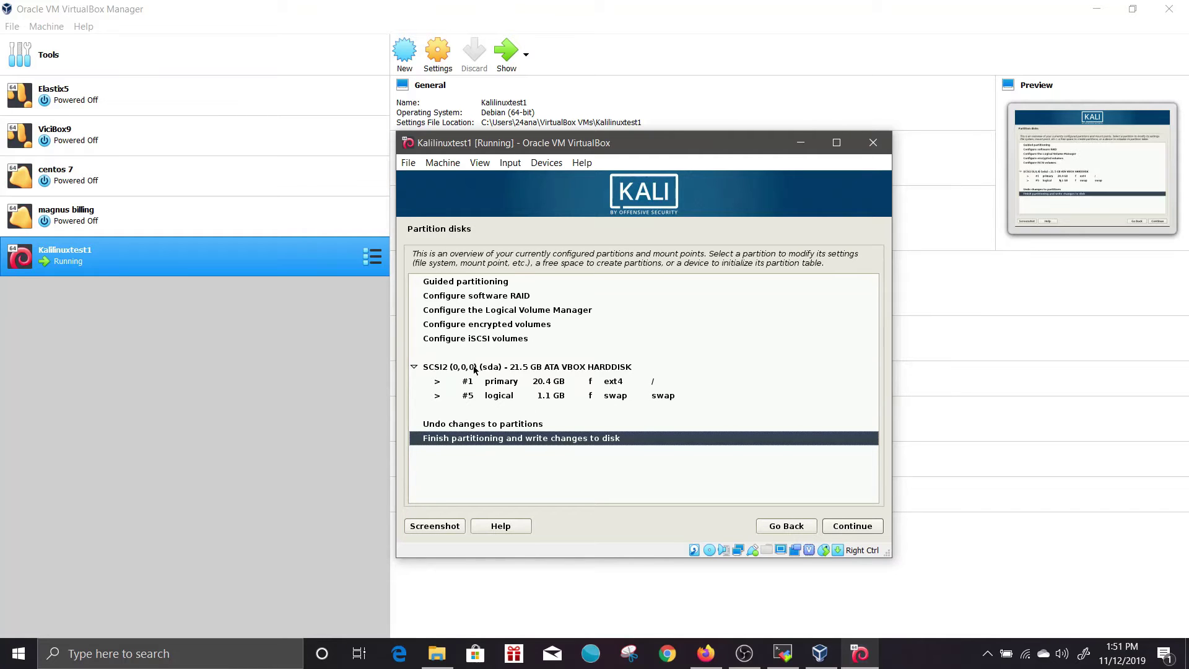
left_click(851, 527)
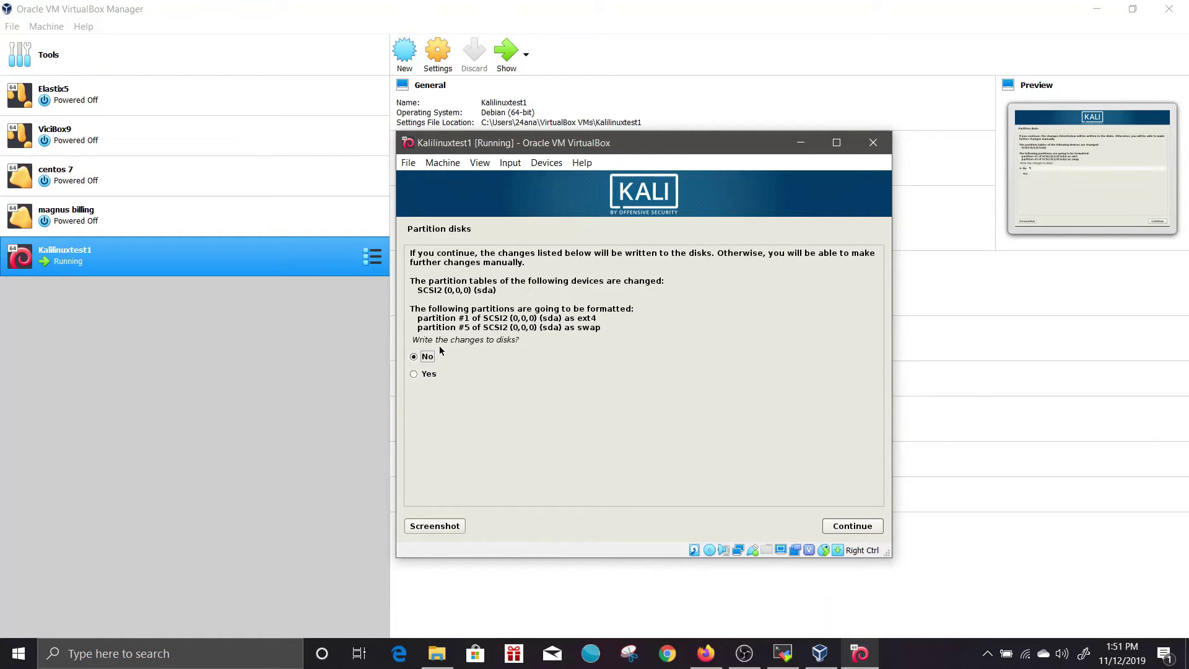
left_click(429, 374)
left_click(838, 526)
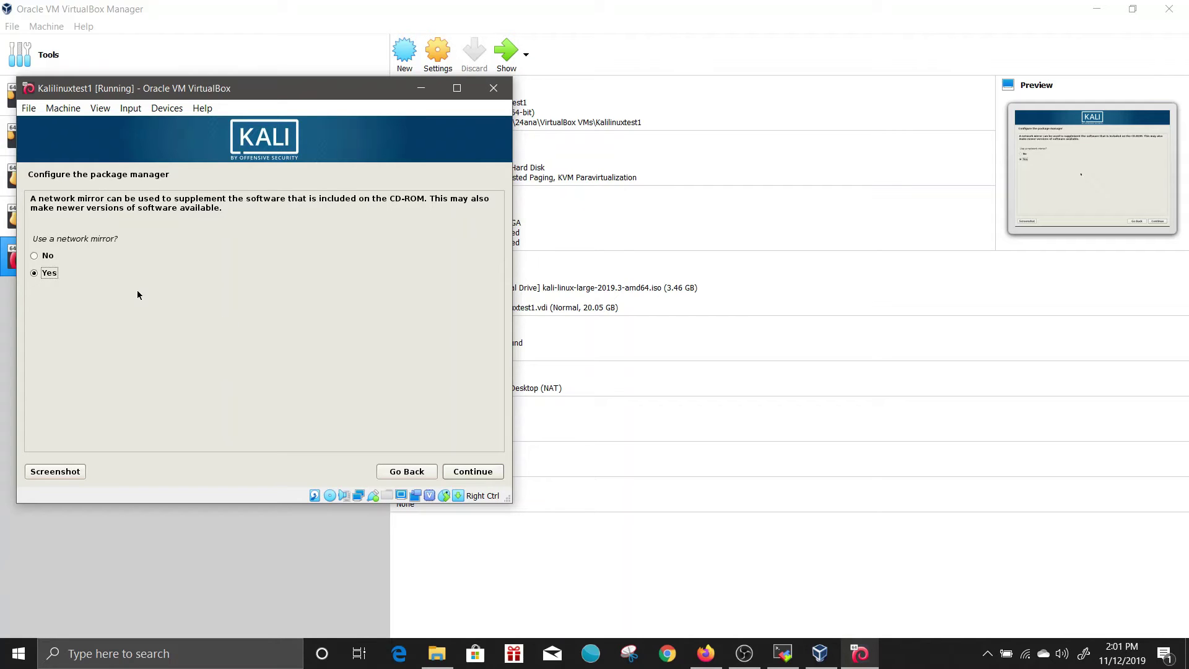
Configure the package manager to use a network mirror and leave the HTTP proxy blank.
left_click(465, 470)
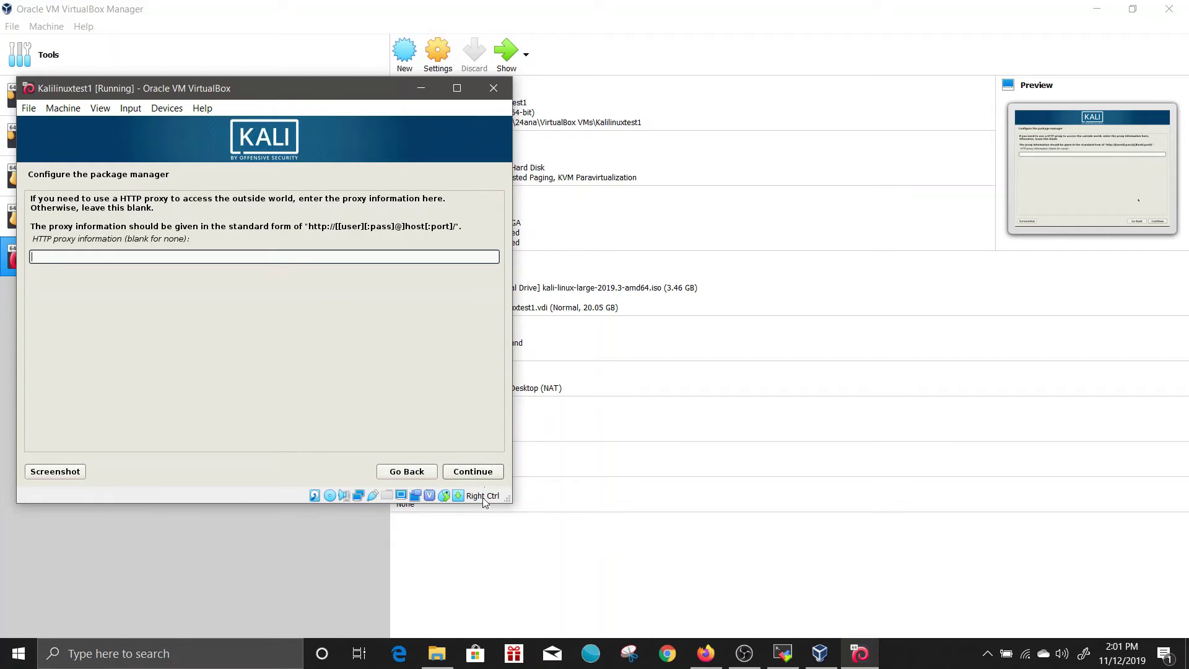
left_click(471, 475)
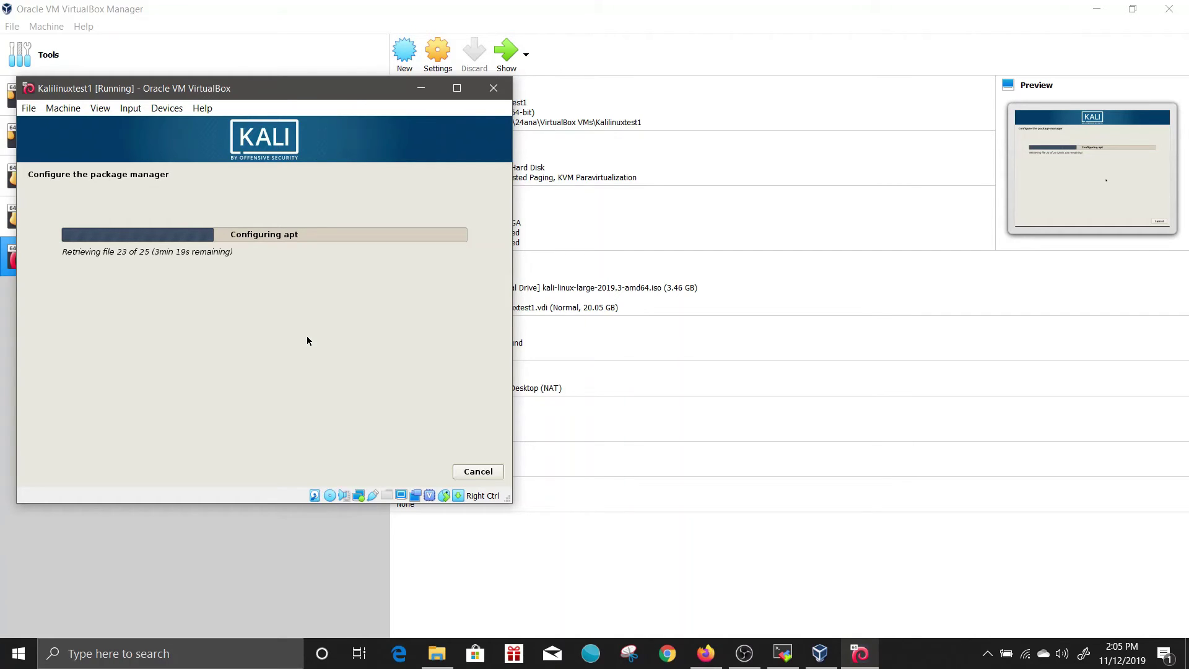
Boot Kali GNU/Linux in the maximized virtual machine window and dismiss the mouse pointer integration notice.
key("super+Up")
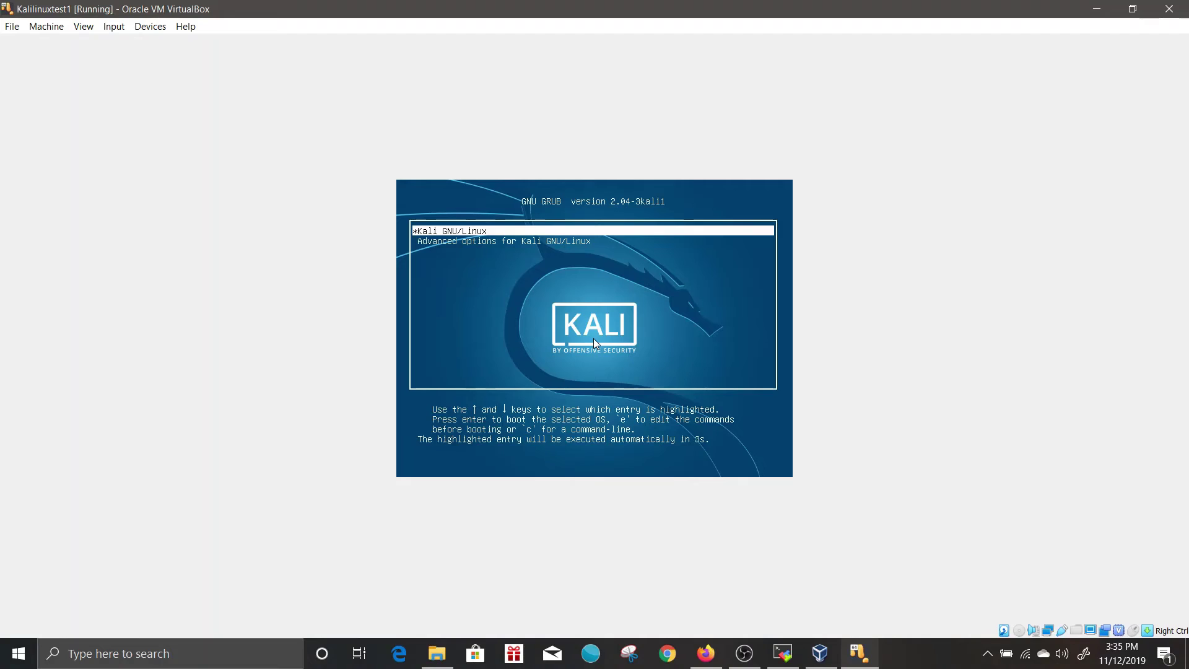
key("Return")
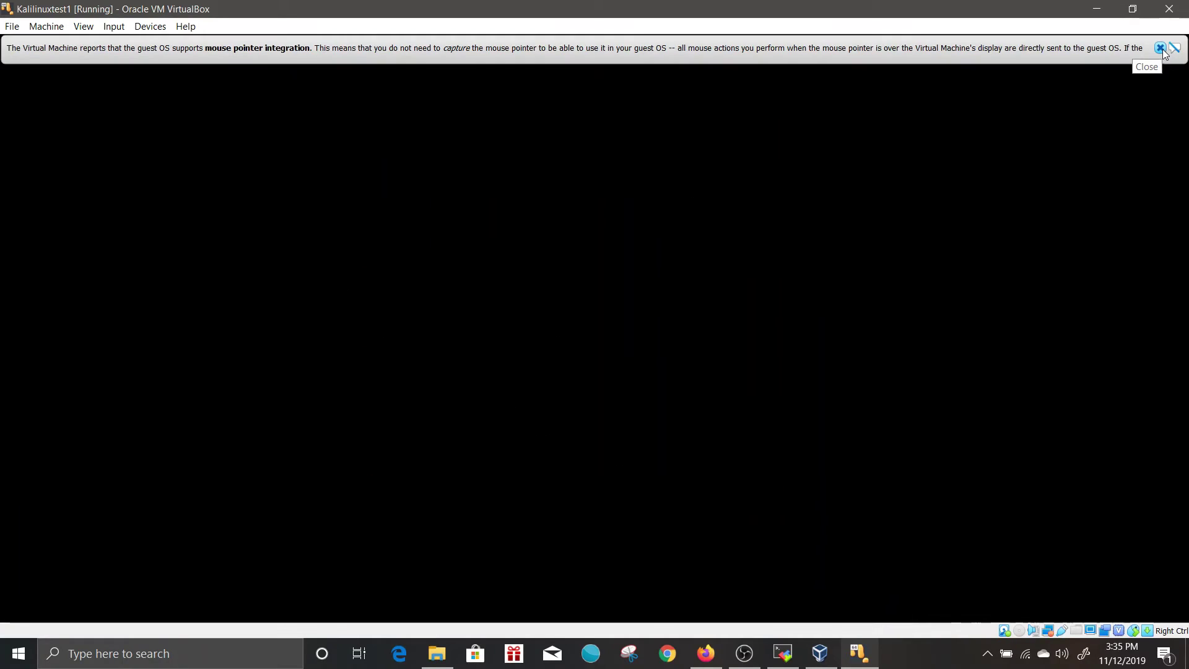
left_click(1162, 49)
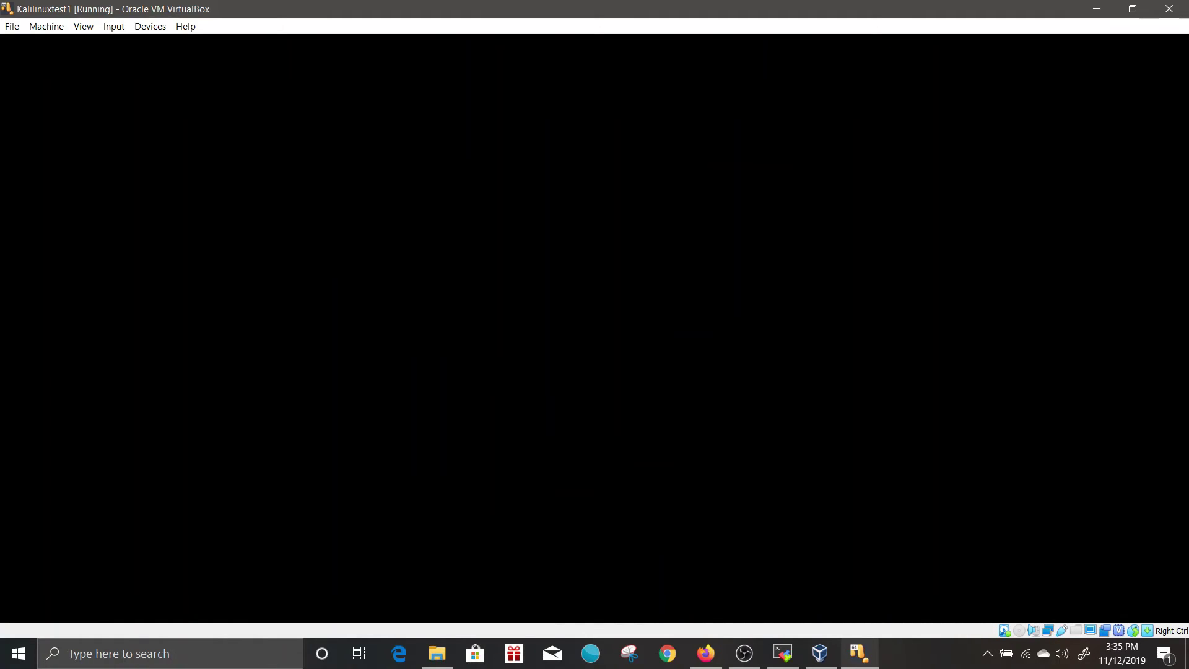
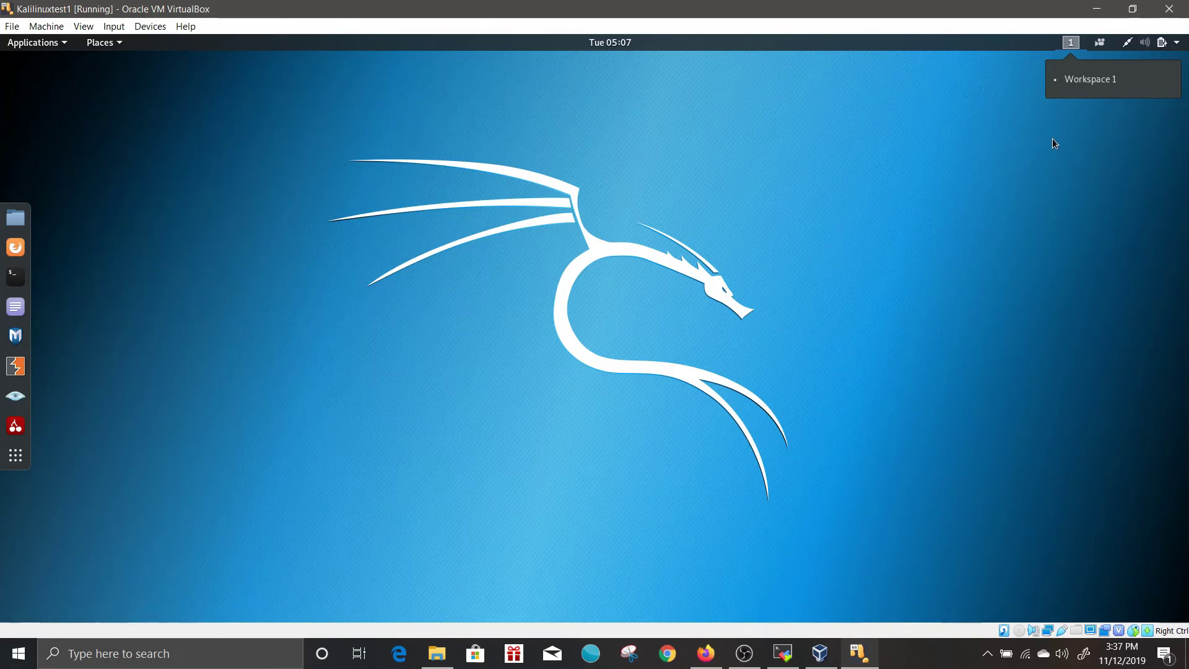
Check the wired connection options in the Kali desktop's system menu and close it.
left_click(1101, 55)
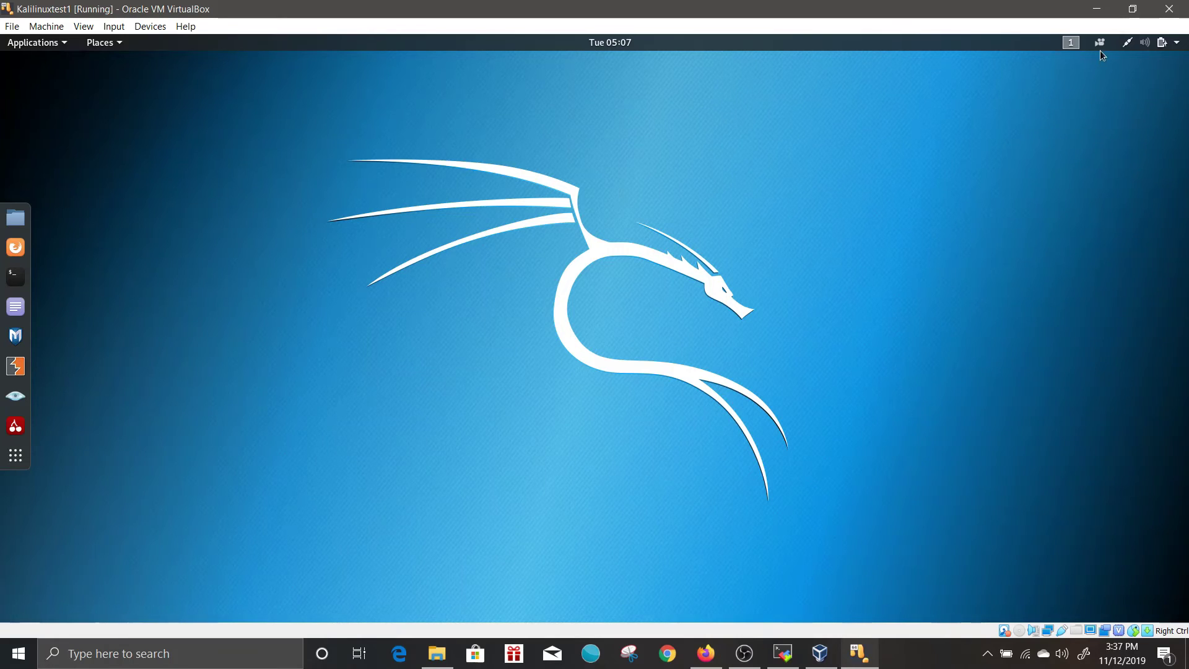
left_click(1178, 46)
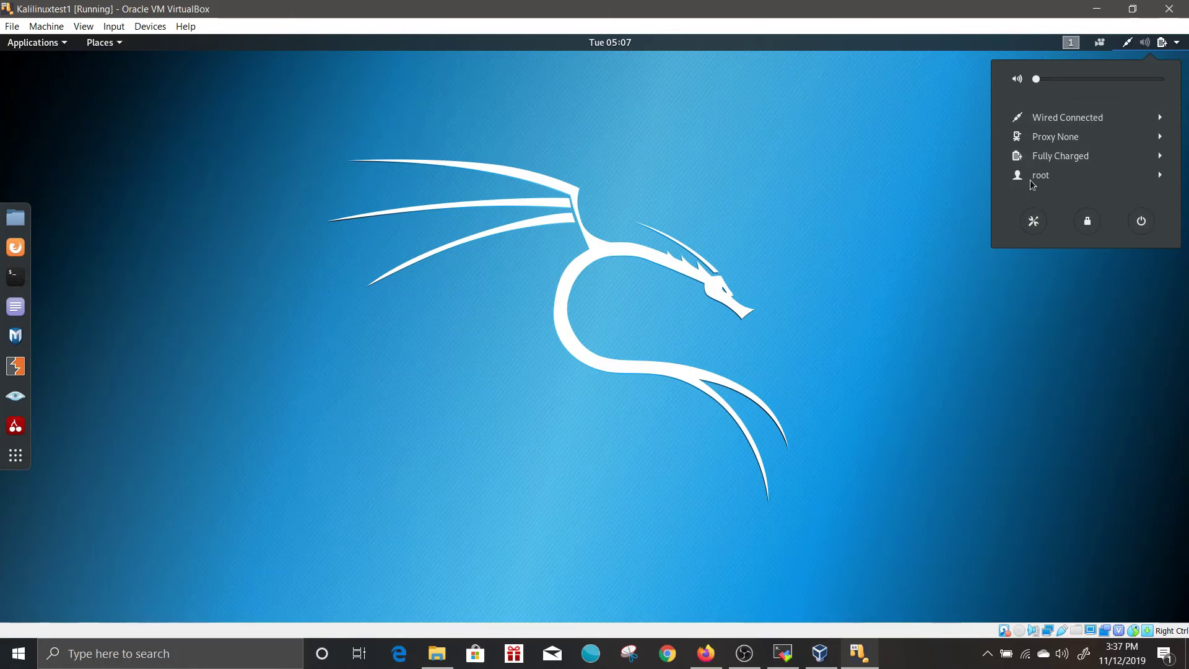
left_click(1110, 118)
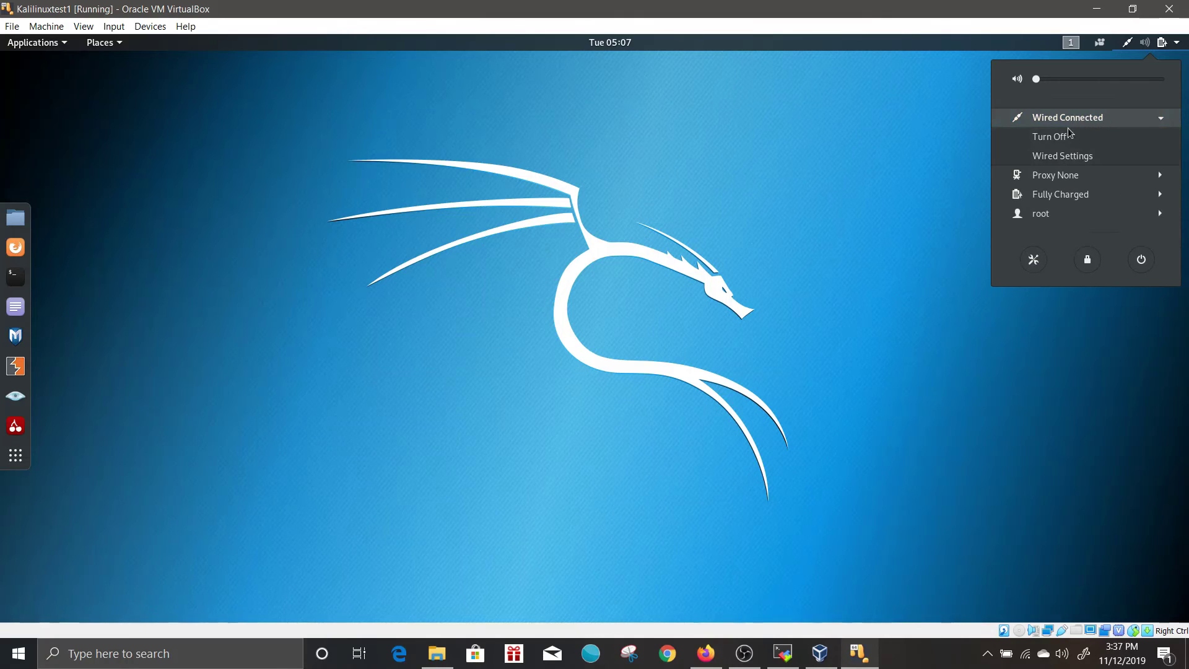
left_click(957, 142)
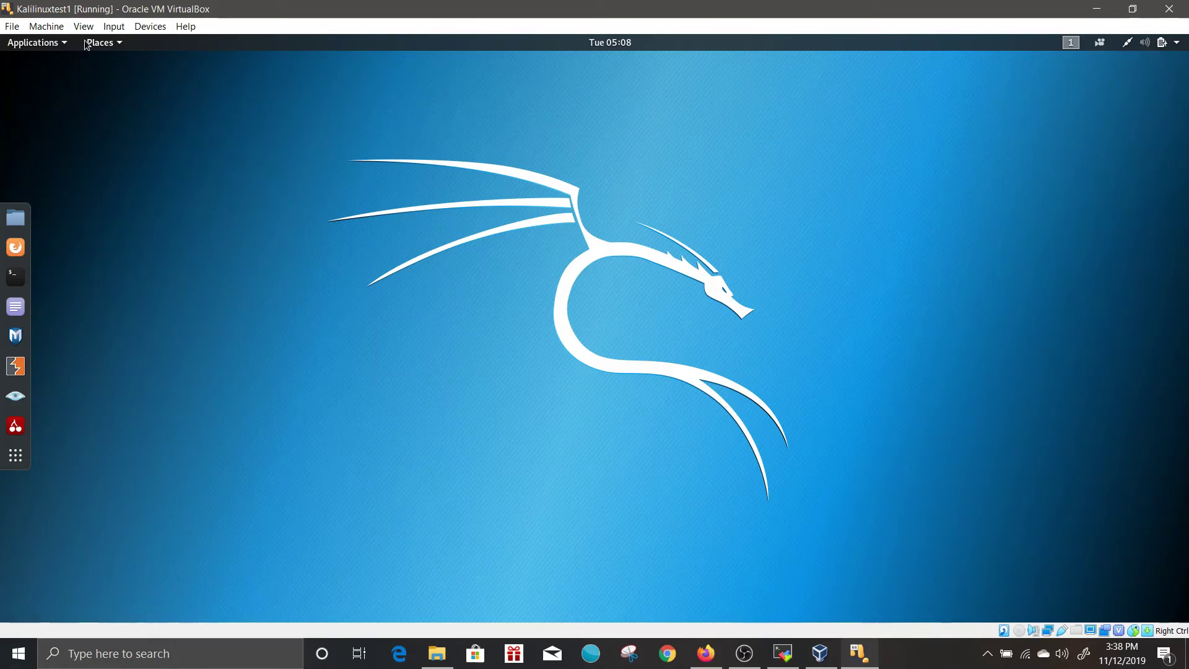
Examine the Kali tool categories from Information Gathering to Social Engineering Tools, and look at the all-applications overview.
left_click(64, 44)
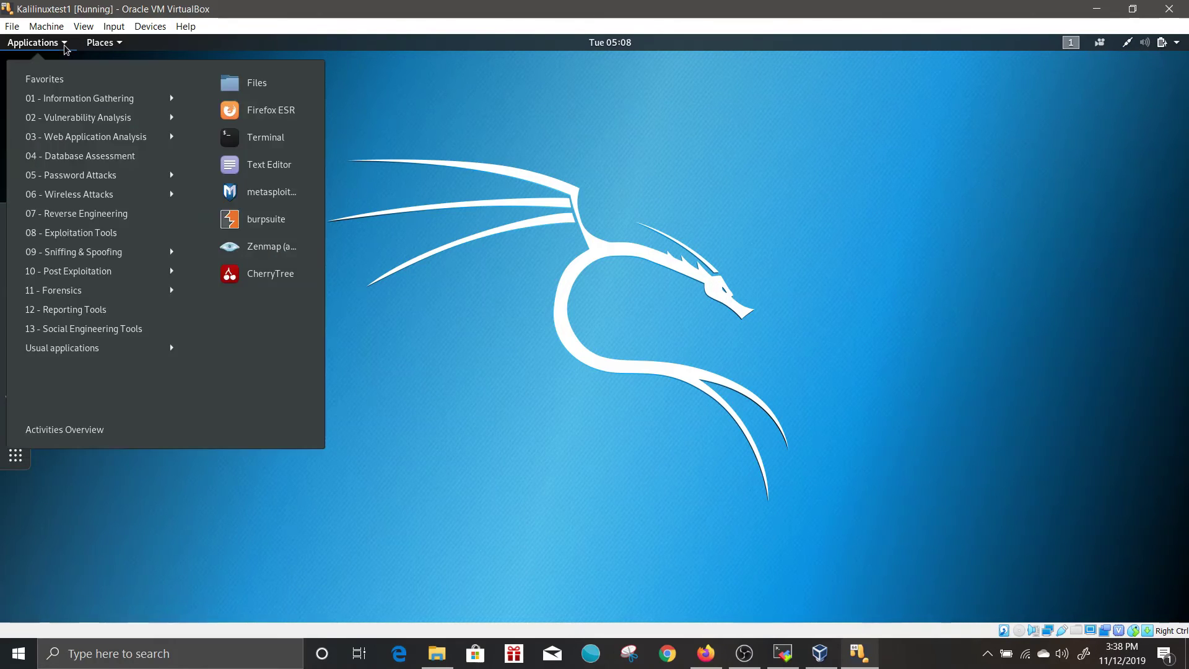
mouse_move(64, 105)
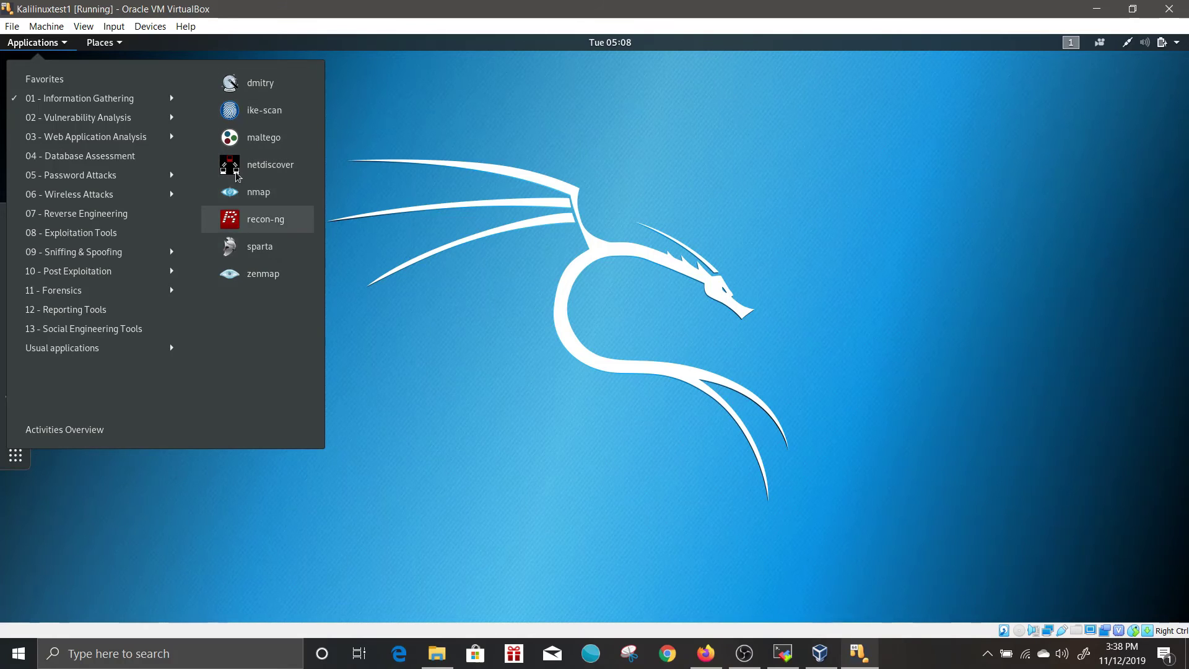
mouse_move(87, 123)
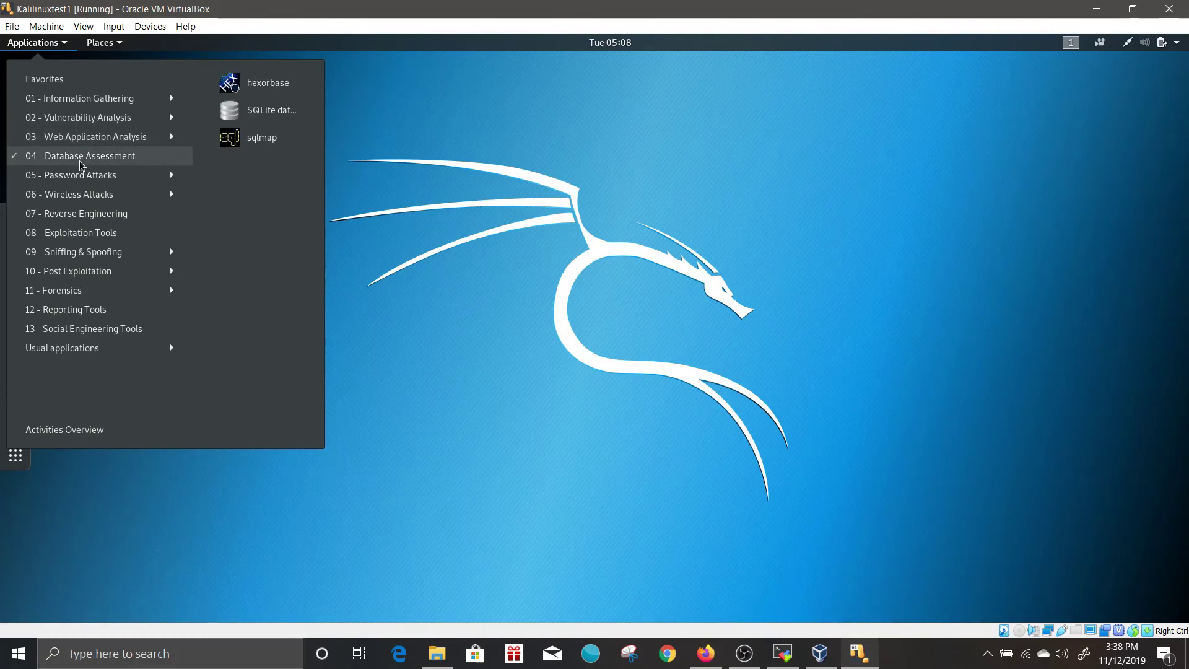
mouse_move(65, 185)
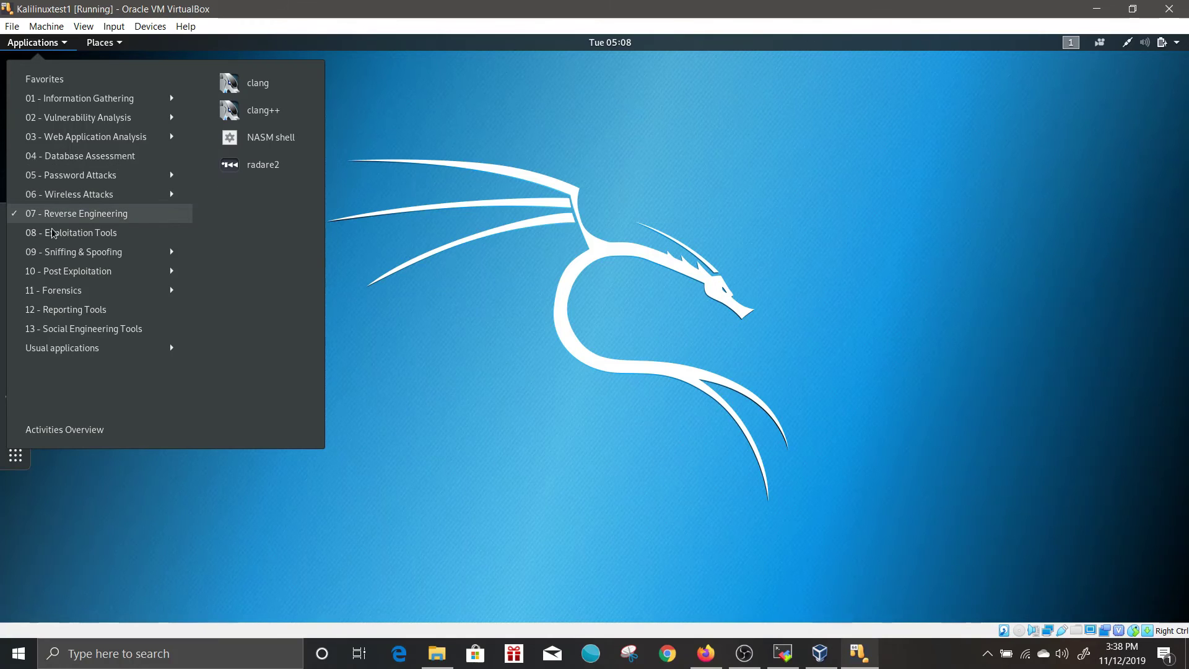
mouse_move(52, 239)
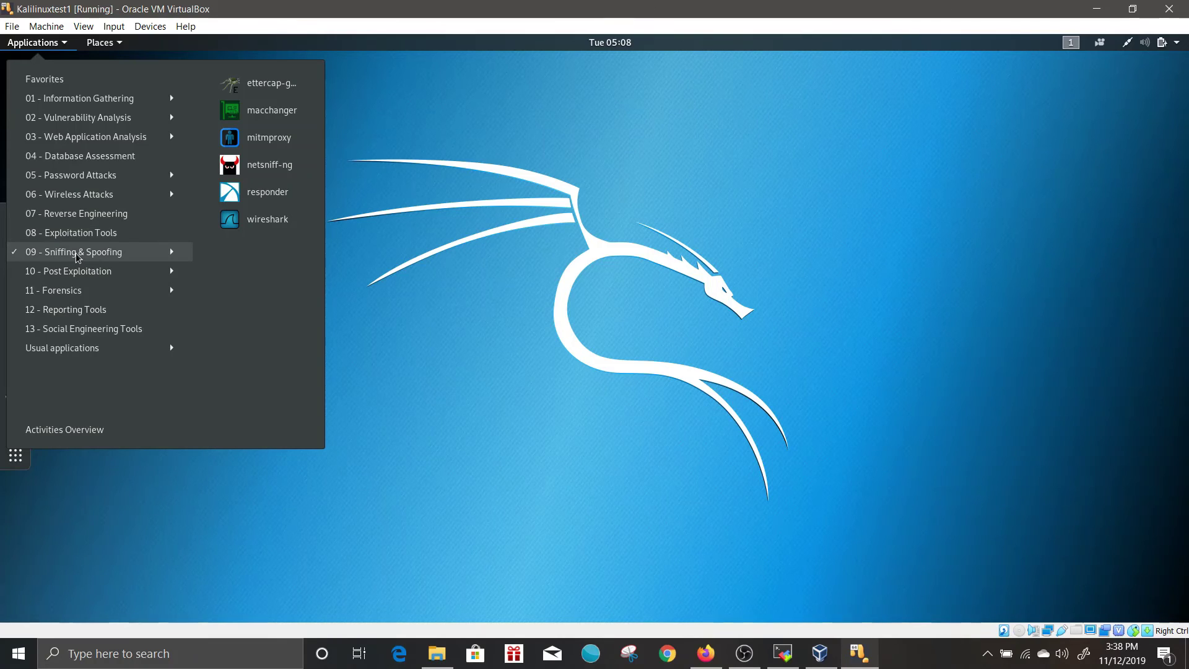
mouse_move(63, 279)
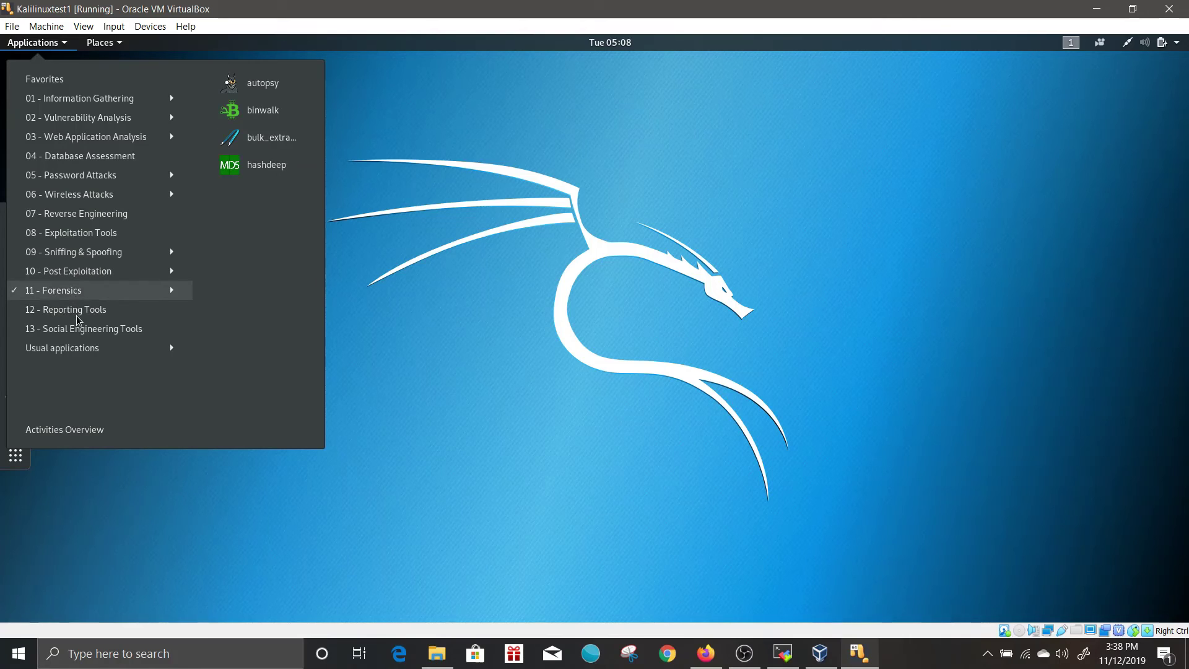
mouse_move(85, 311)
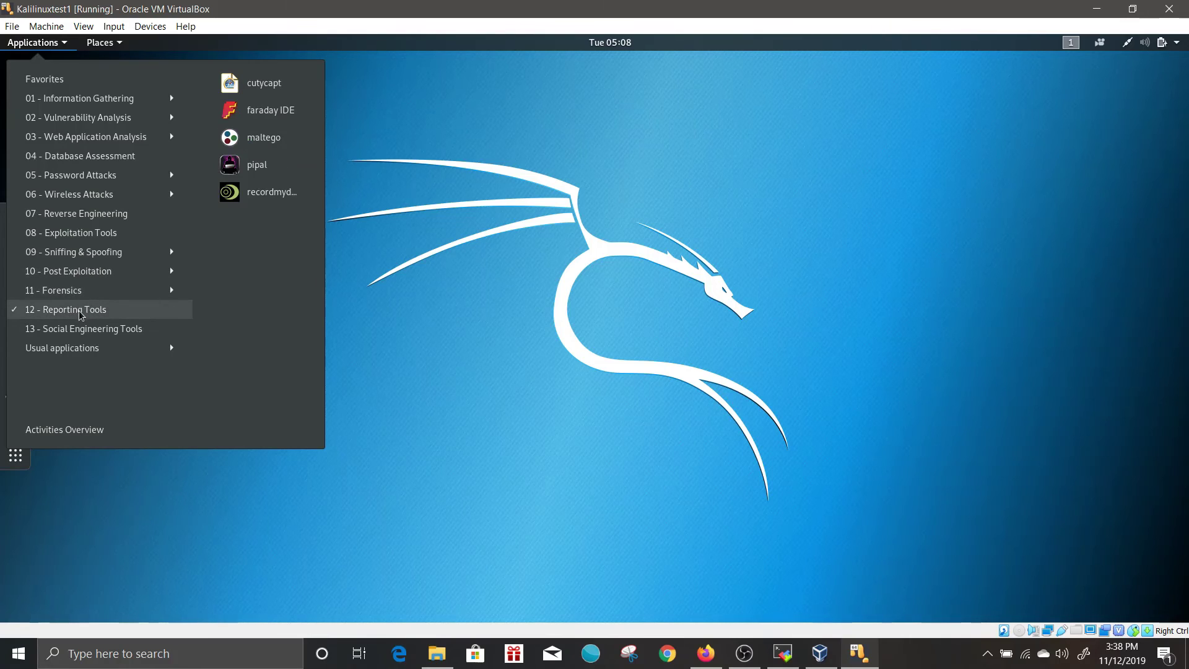
mouse_move(72, 332)
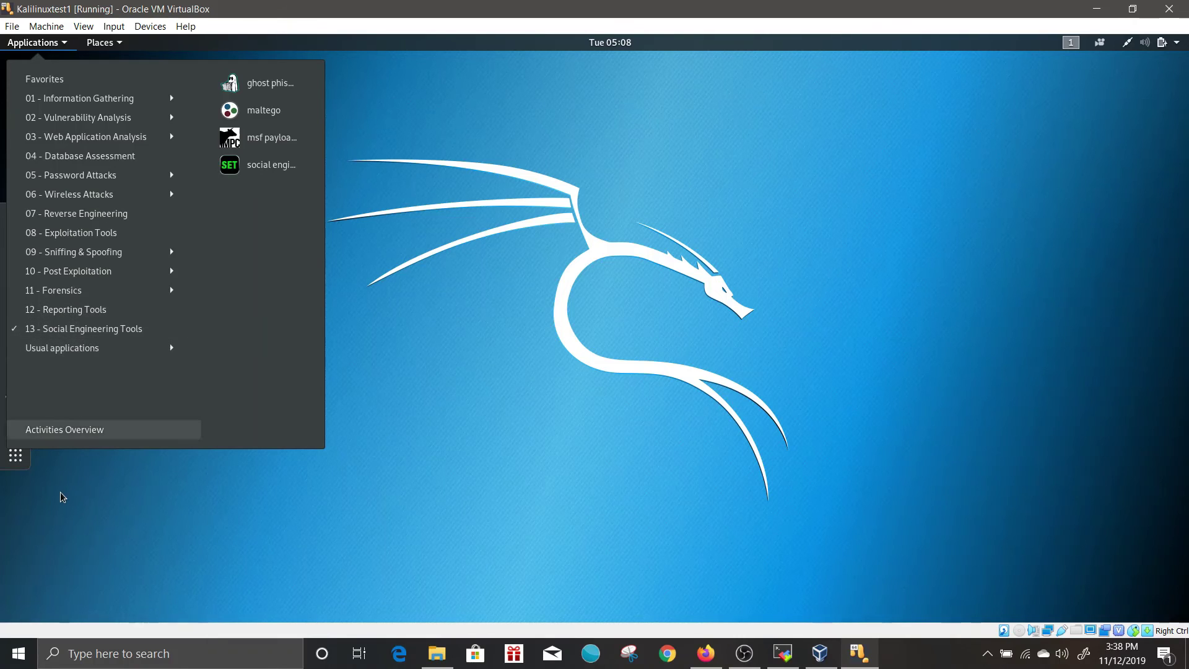
left_click(37, 471)
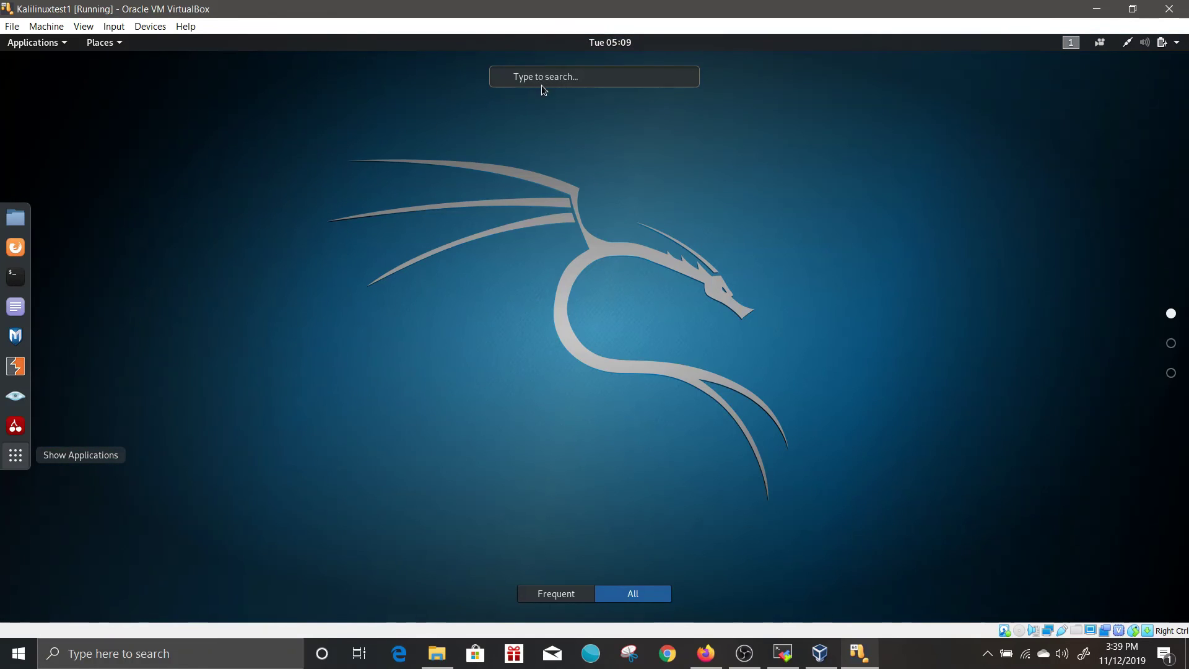
key("Escape")
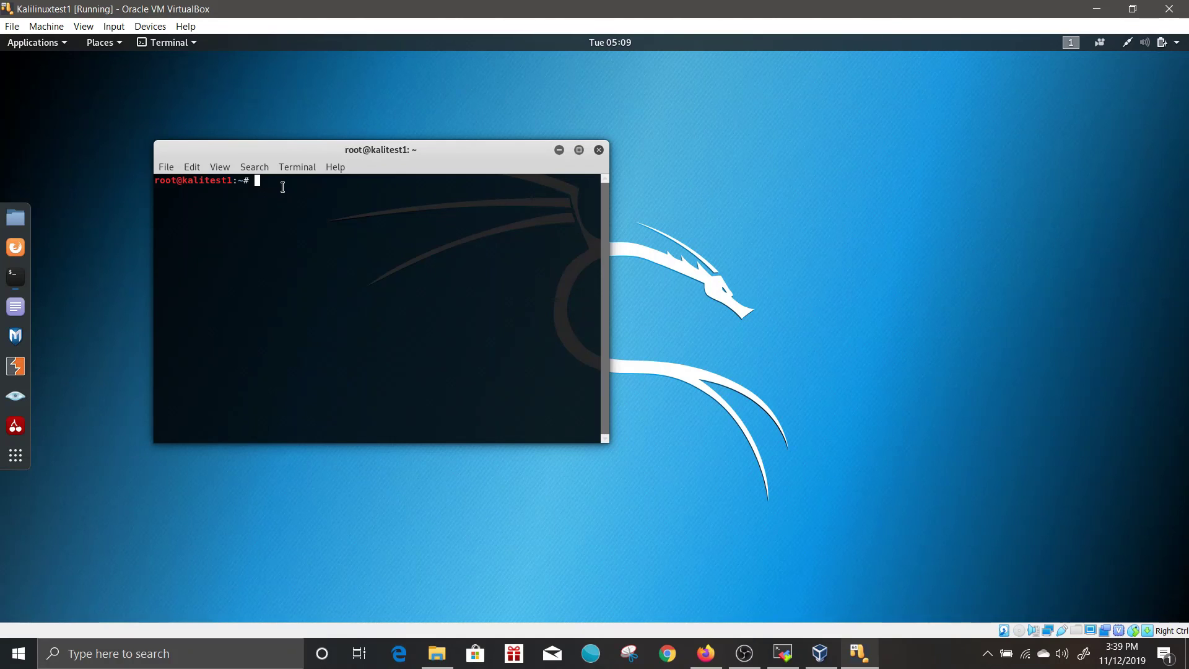
List the contents of the root home directory in a terminal, trying ll and using ls.
type("ll")
key("Return")
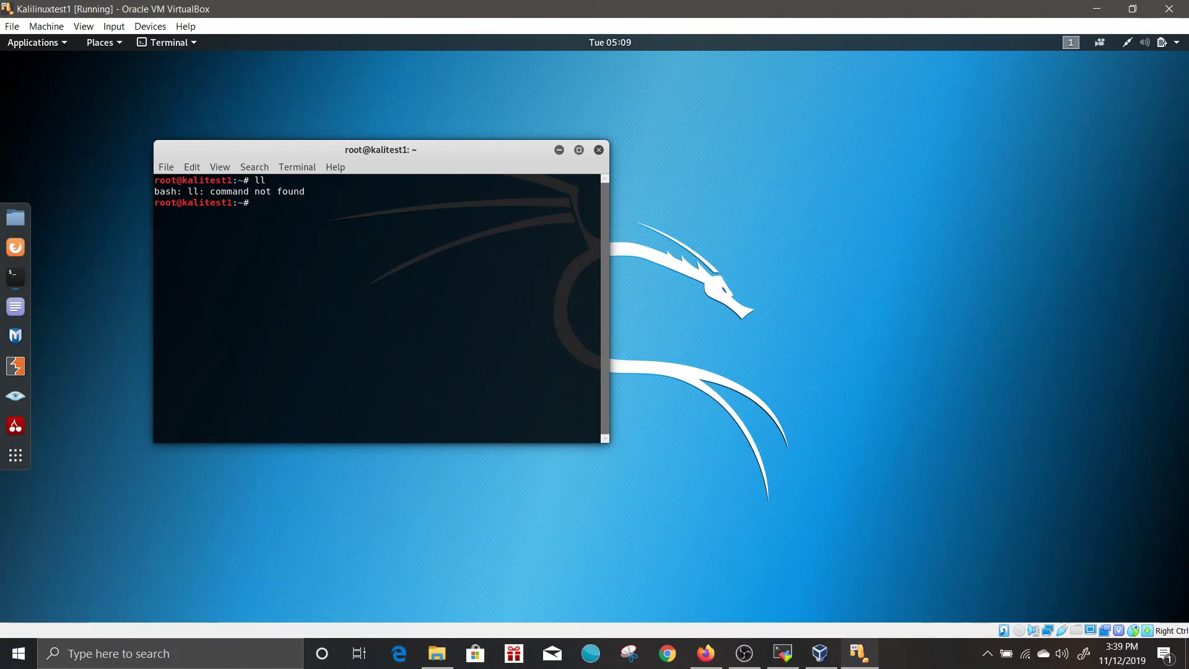
type("ls")
key("Return")
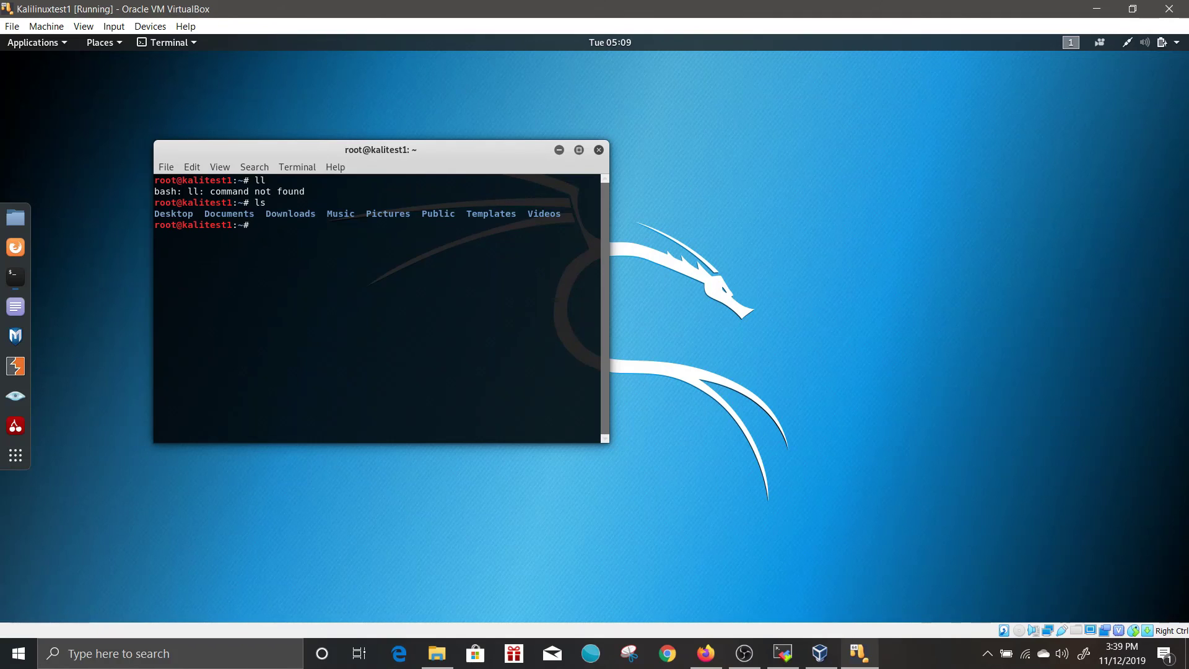
Display the virtual machine's network interface configuration with ifconfig and ip a.
type("ifconfig")
key("Return")
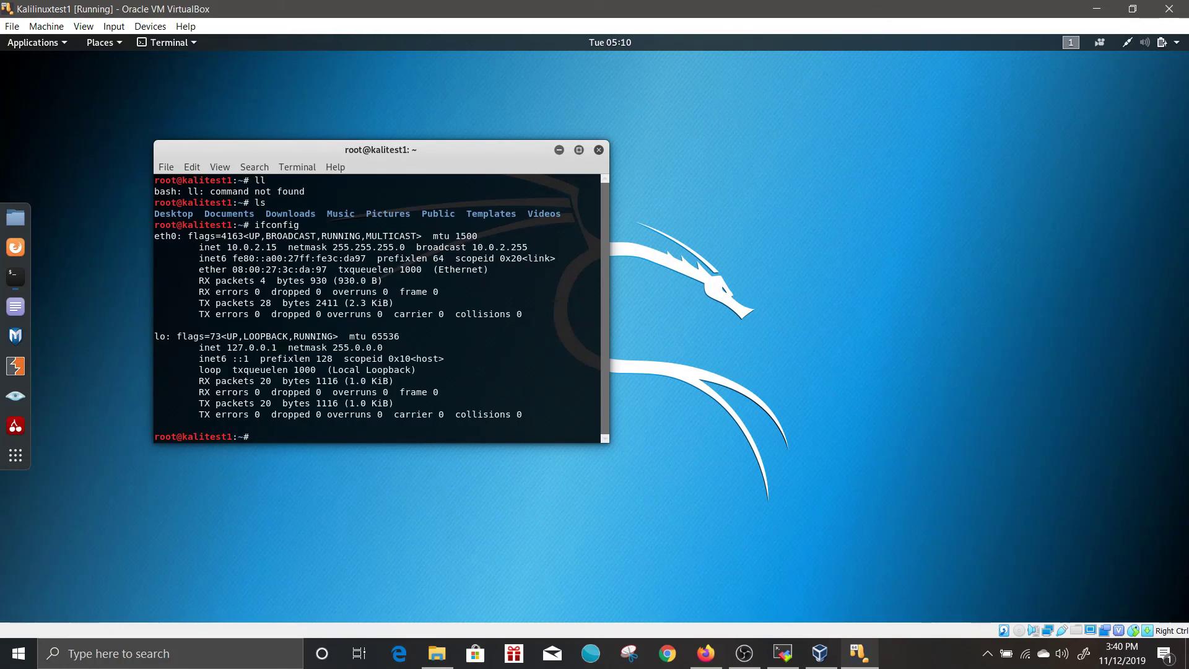
type("ip a")
key("Return")
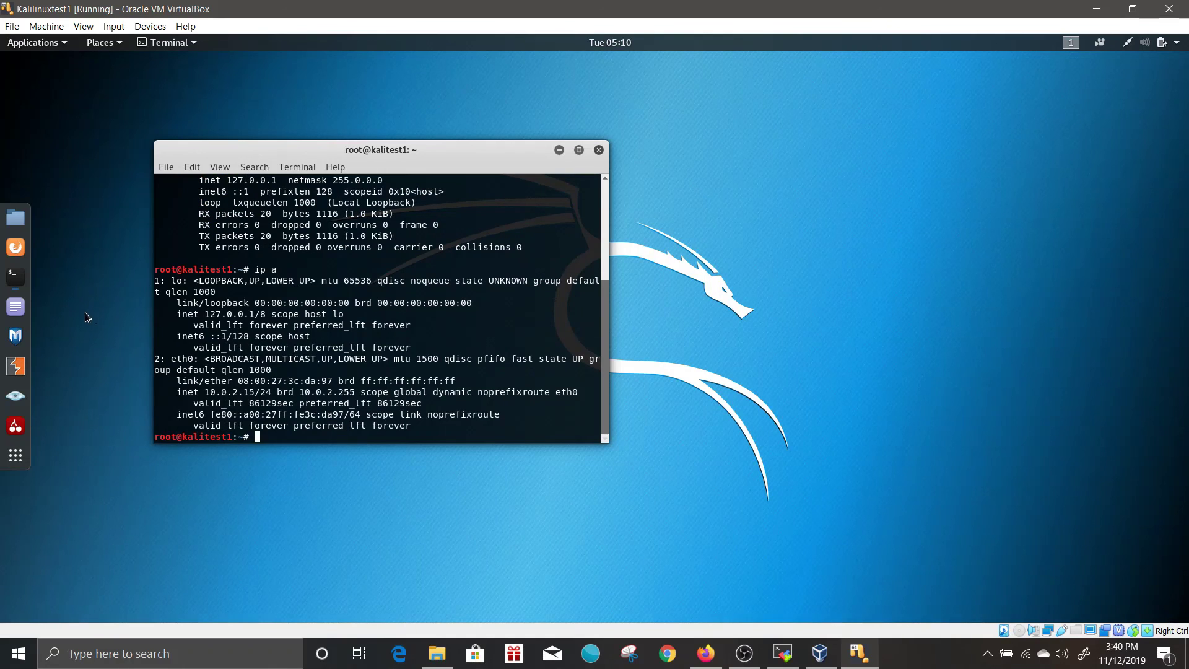
View the all-applications overview again, leave it and close the terminal window.
left_click(15, 459)
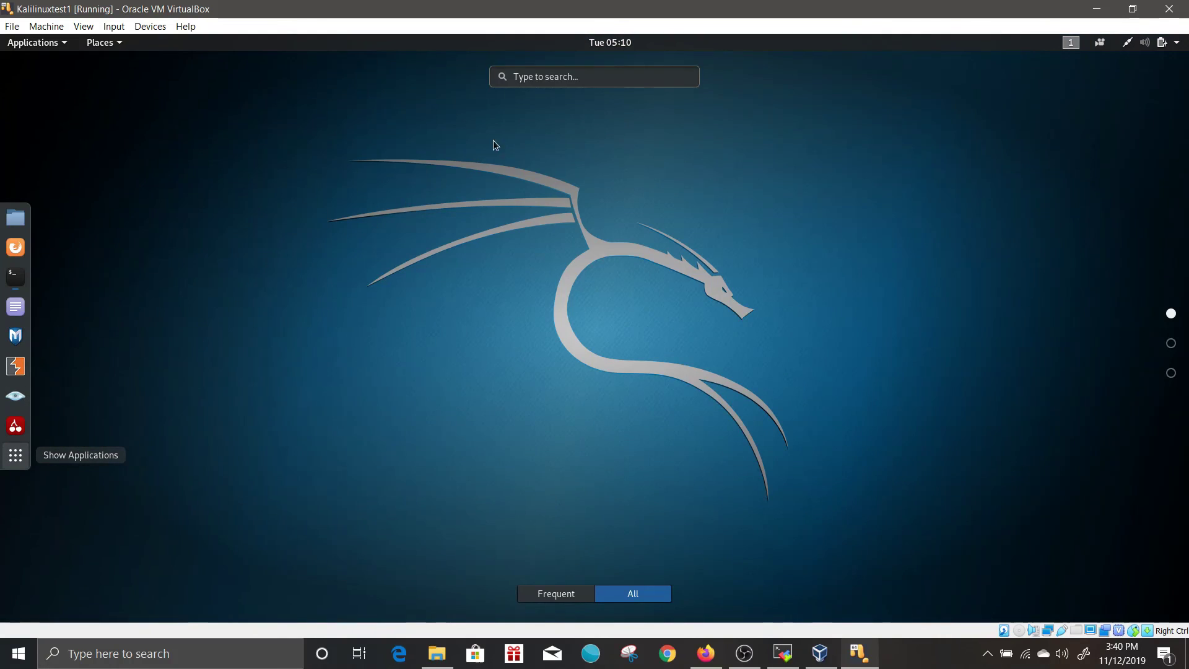
key("Escape")
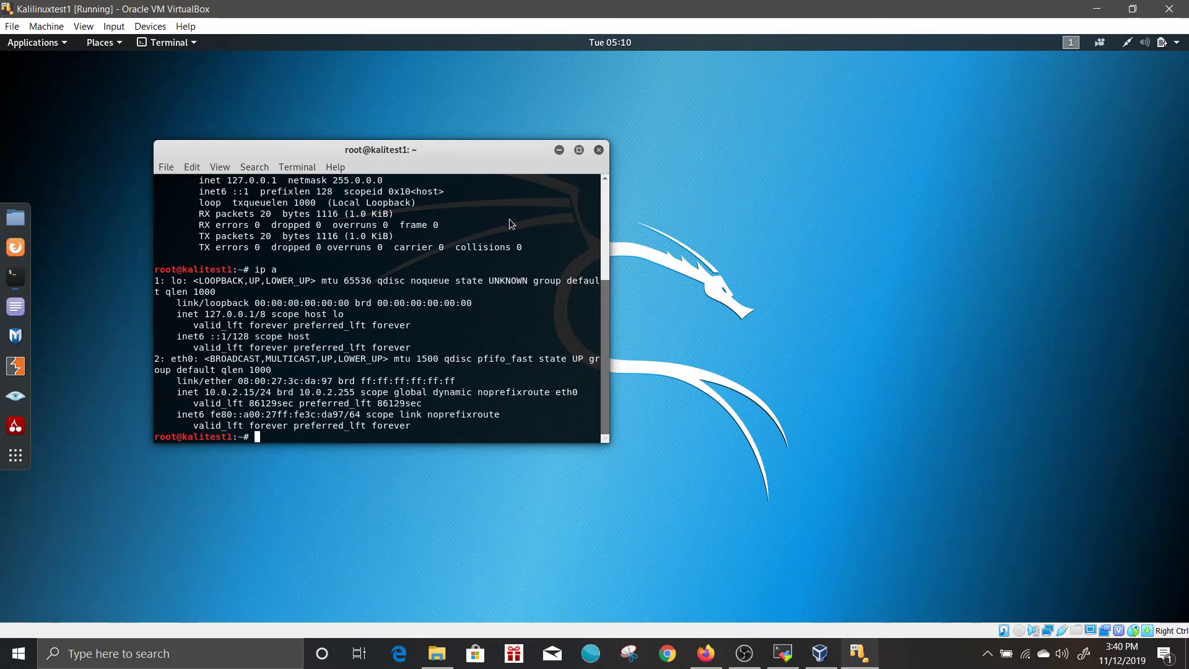
left_click(599, 150)
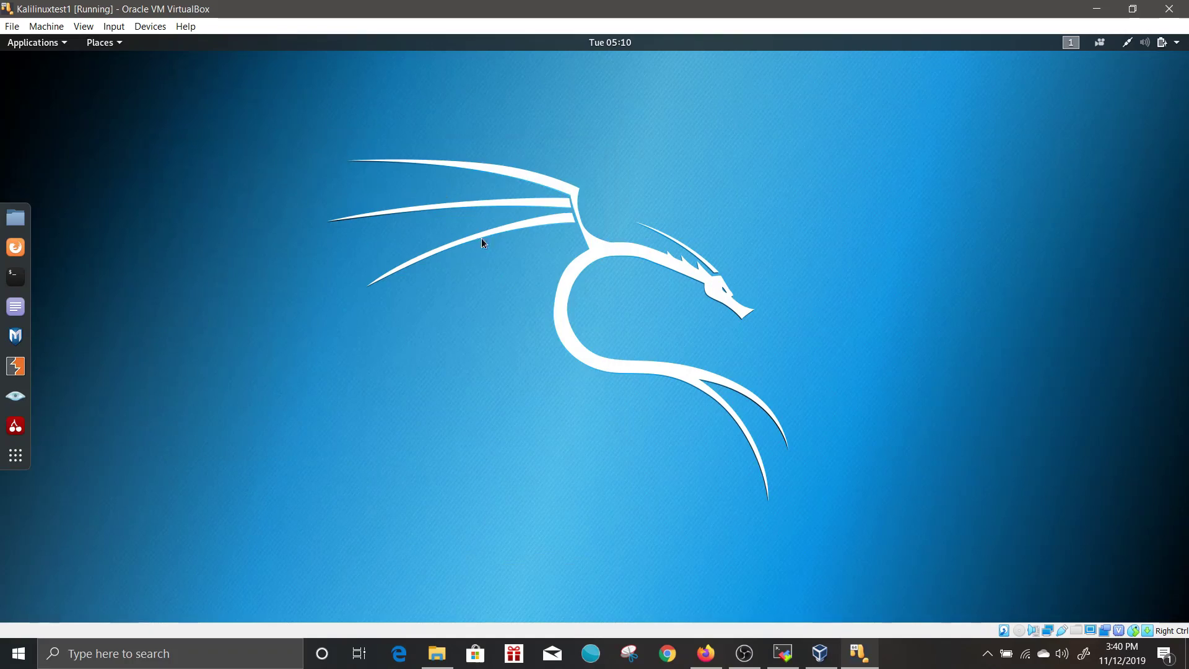